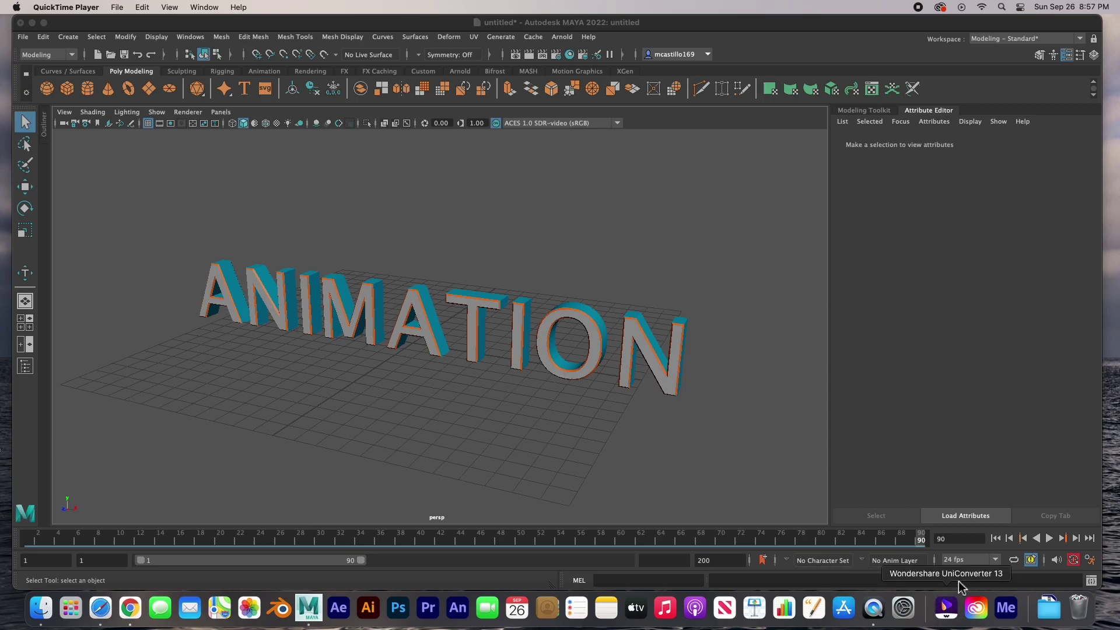
- Play the ANIMATION text's per-letter drop and spin animation, stopping it at frame 69
{"action": "left_click", "coordinate": [1051, 539]}
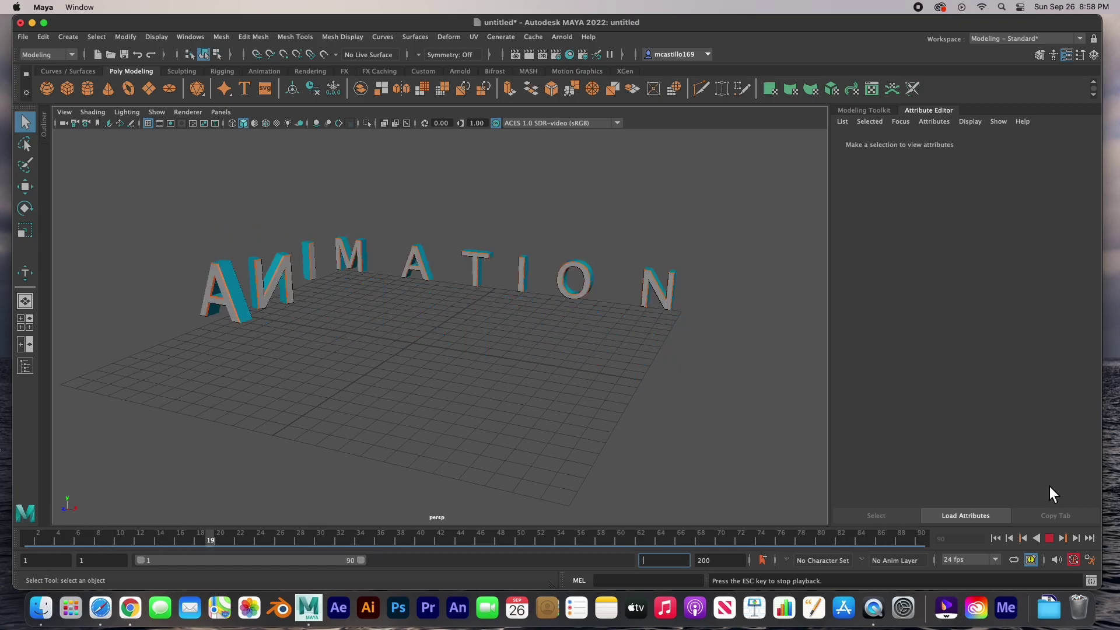
{"action": "left_click", "coordinate": [1052, 540]}
- Retype the 3D text from ANIMATION to GRAPHIC DESIGN in the Attribute Editor
{"action": "left_click", "coordinate": [664, 360]}
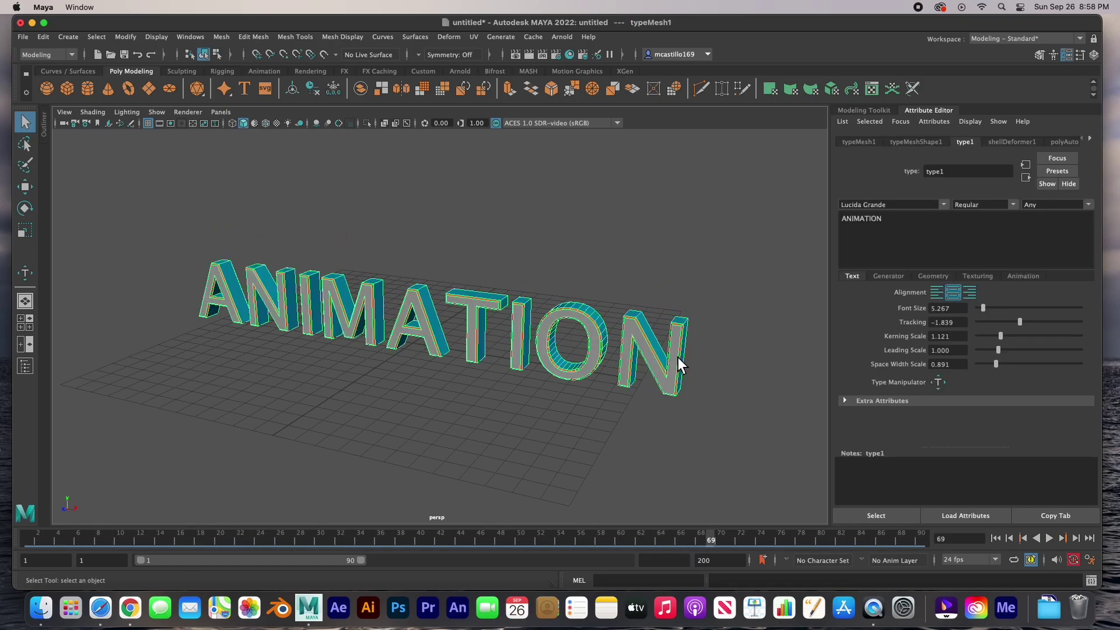
{"action": "left_click", "coordinate": [896, 226]}
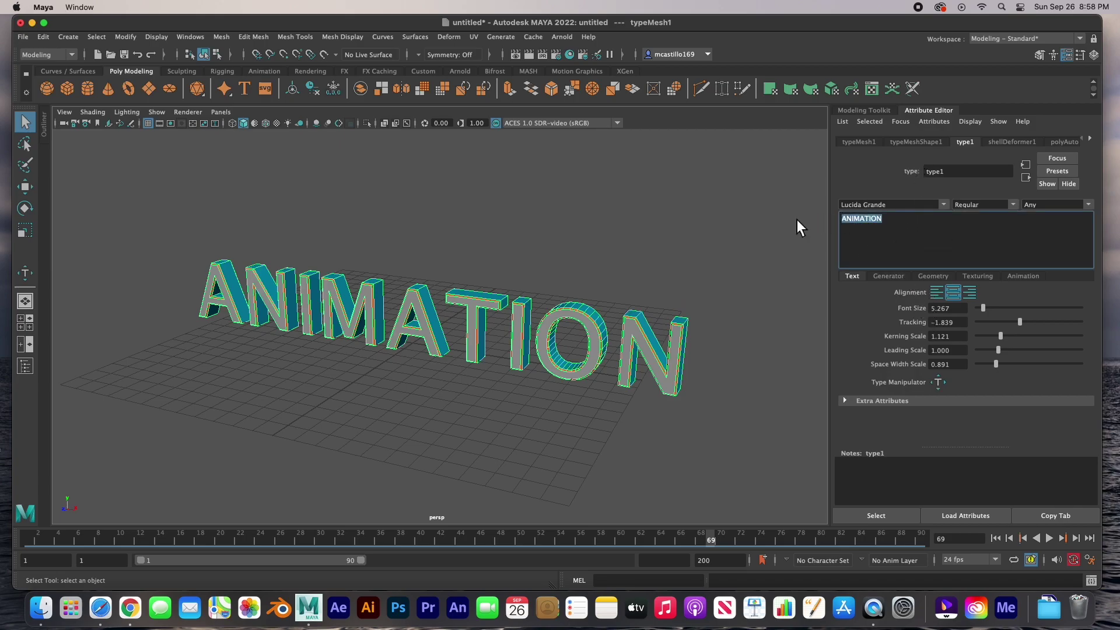
{"action": "type", "text": "GRAPHIC"}
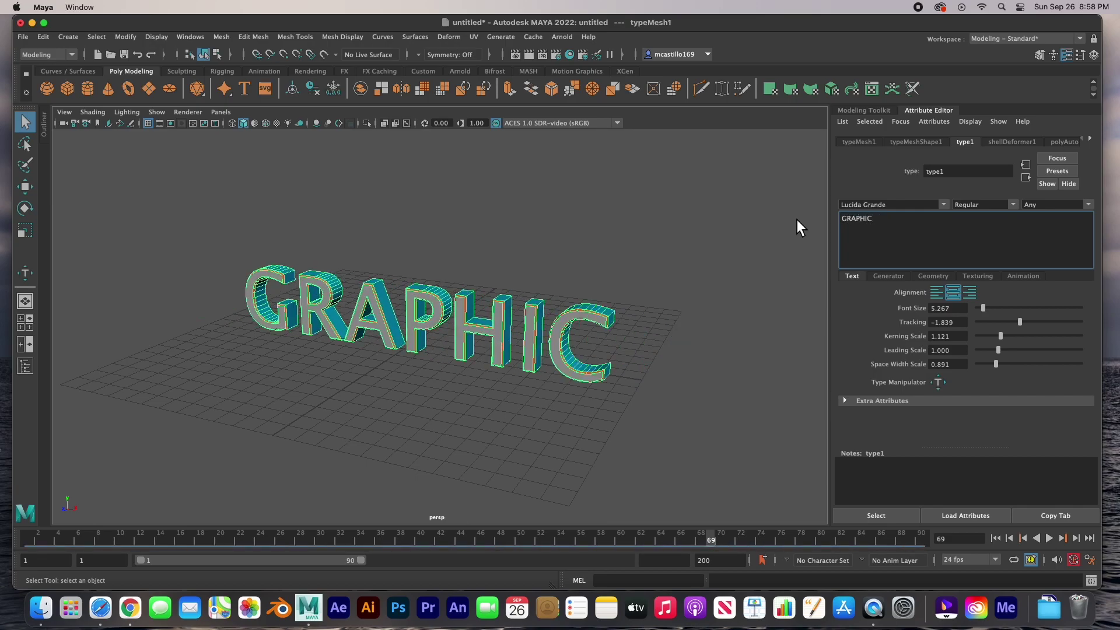
{"action": "type", "text": " DESIGN"}
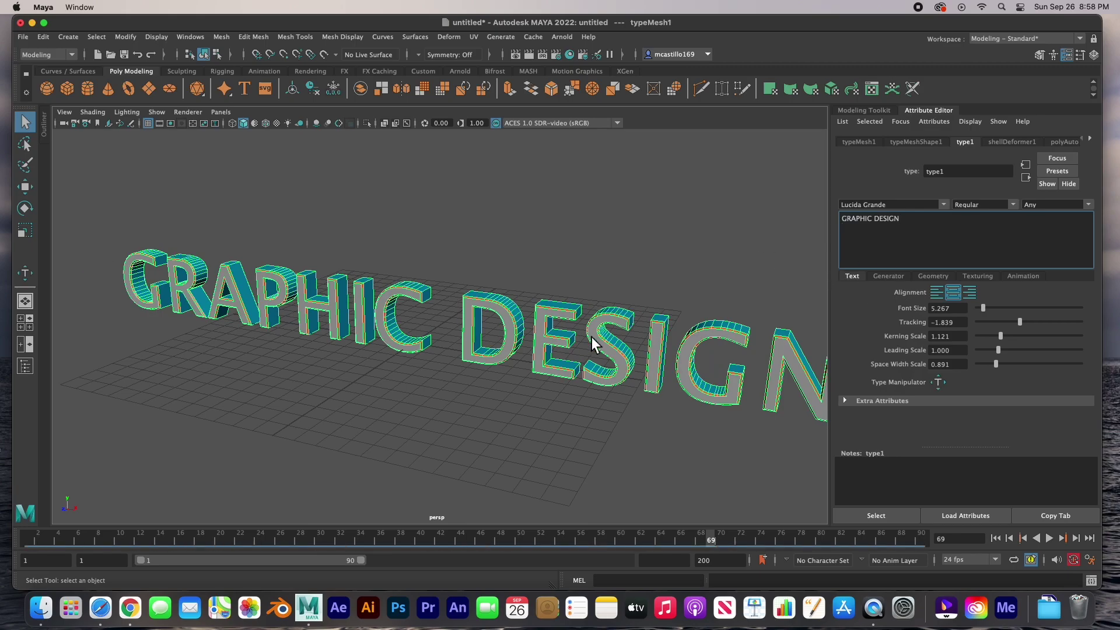
{"action": "scroll", "coordinate": [592, 337], "scroll_direction": "down", "scroll_amount": 3}
- Deselect the text and replay the GRAPHIC DESIGN letter animation, stopping at frame 33
{"action": "left_click", "coordinate": [524, 275]}
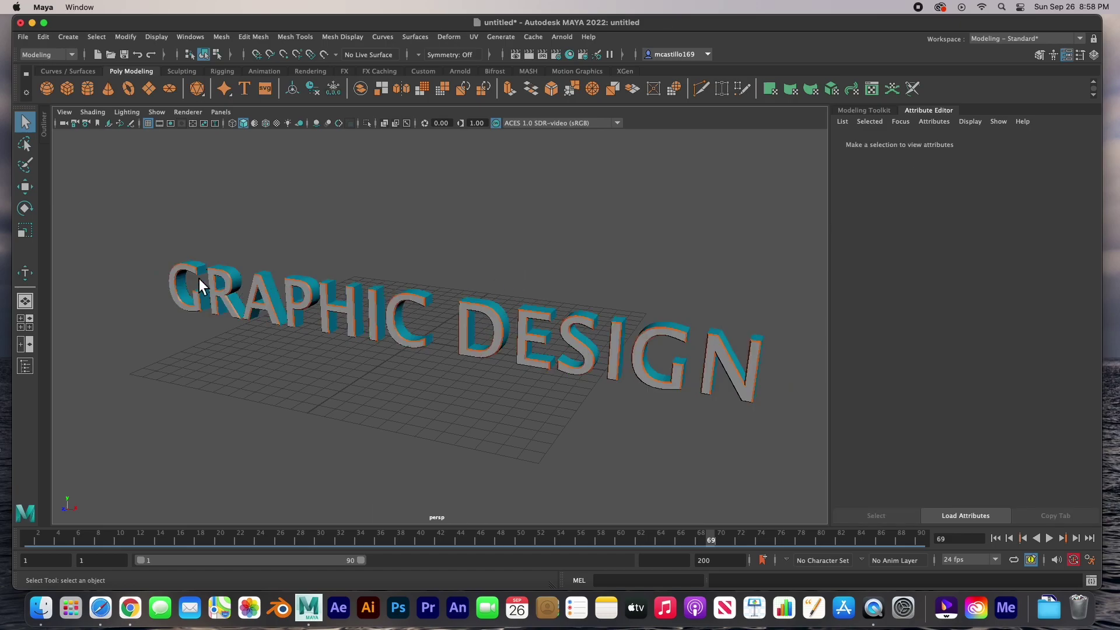
{"action": "left_click", "coordinate": [1049, 538]}
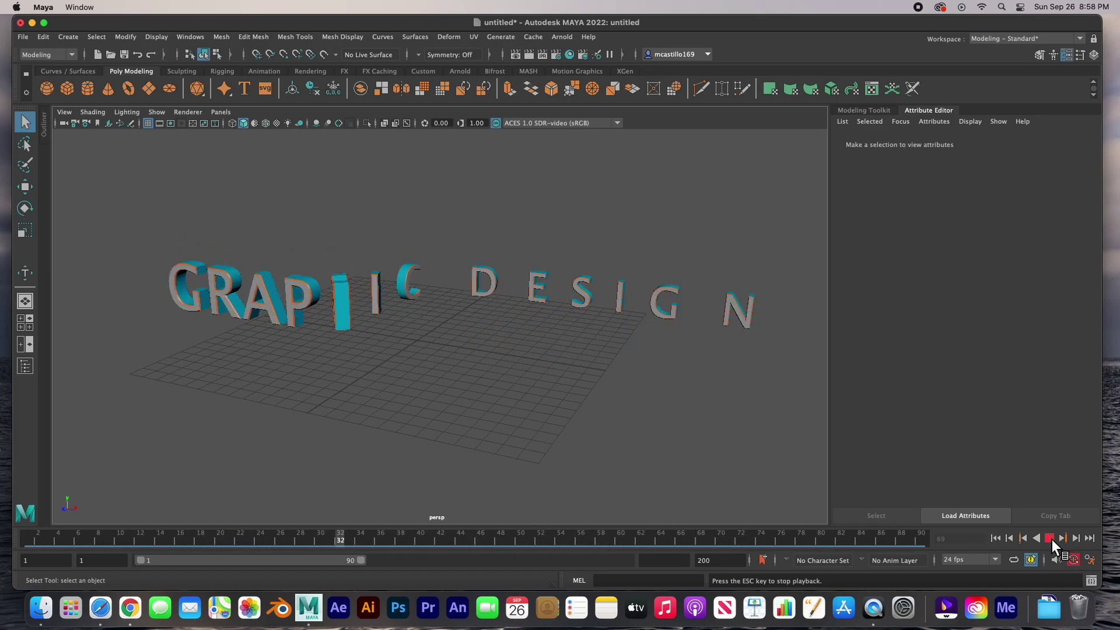
{"action": "left_click", "coordinate": [1050, 538]}
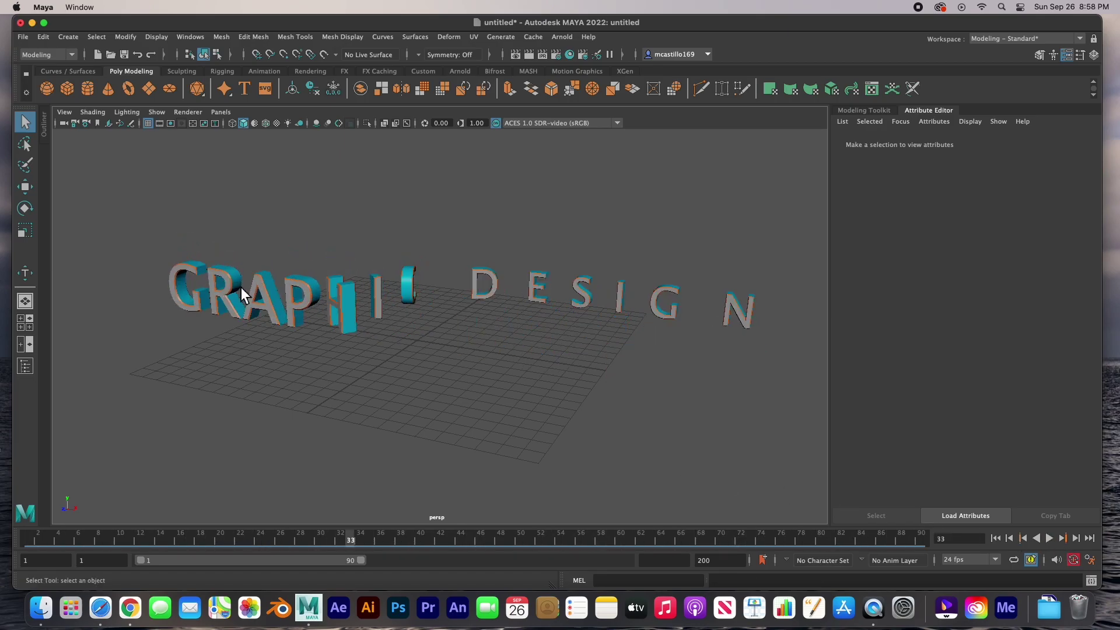
- Start a new scene without saving, then add a default 3D Type text object
{"action": "left_click", "coordinate": [25, 38]}
{"action": "left_click", "coordinate": [36, 58]}
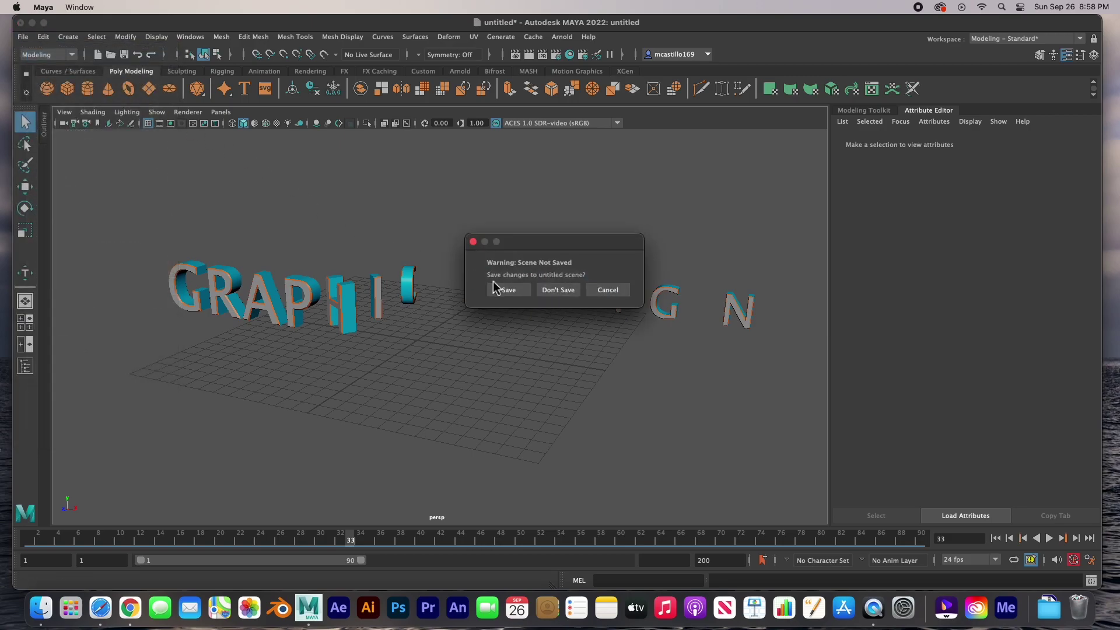
{"action": "left_click", "coordinate": [559, 290]}
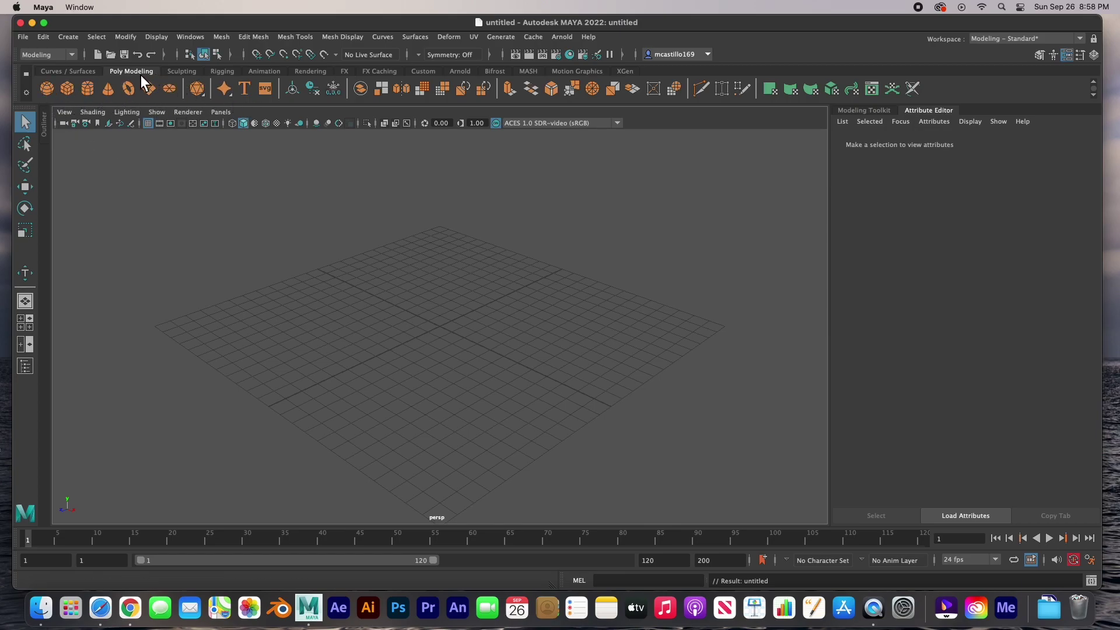
{"action": "left_click", "coordinate": [247, 93]}
- Replace the placeholder '3D Type' with ANIMATION and set the text to centre alignment
{"action": "scroll", "coordinate": [505, 328], "scroll_direction": "down", "scroll_amount": 3}
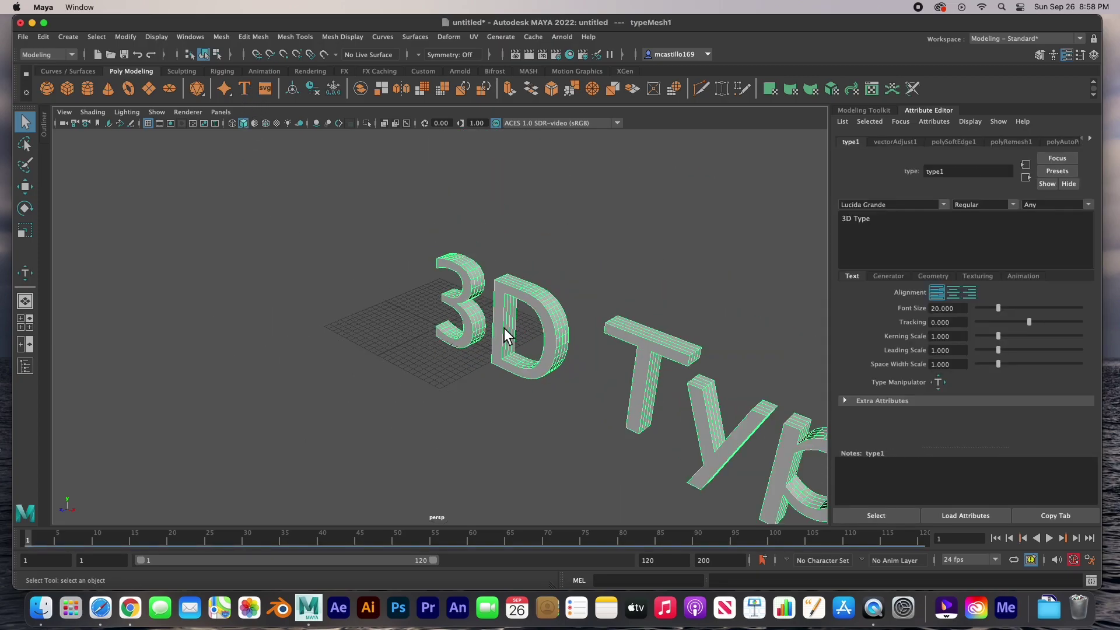
{"action": "scroll", "coordinate": [504, 328], "scroll_direction": "down", "scroll_amount": 2}
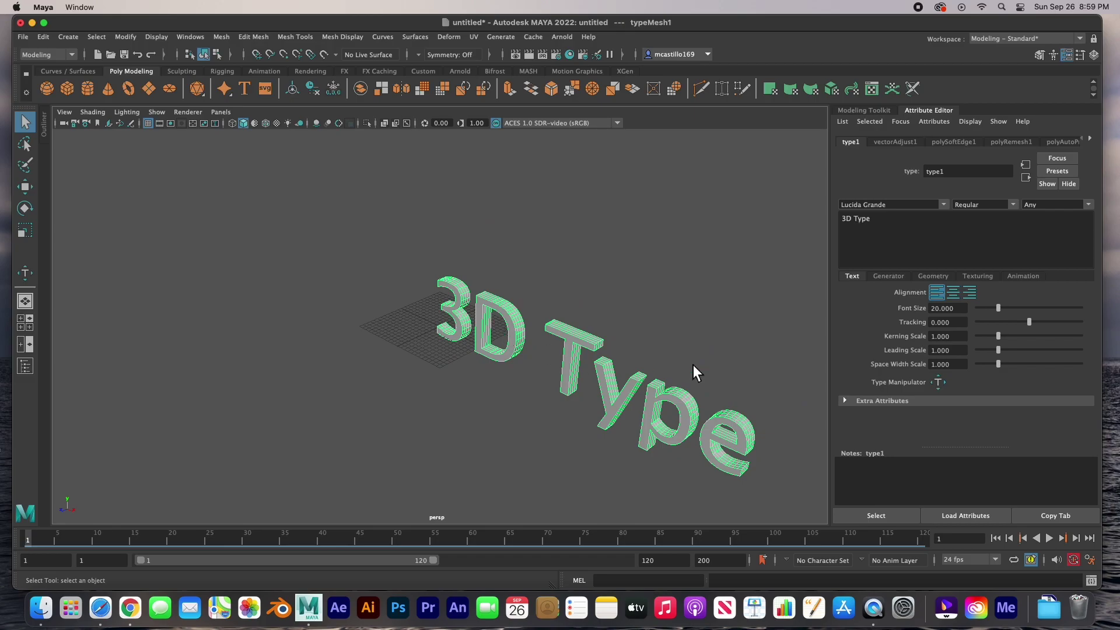
{"action": "left_click", "coordinate": [891, 228]}
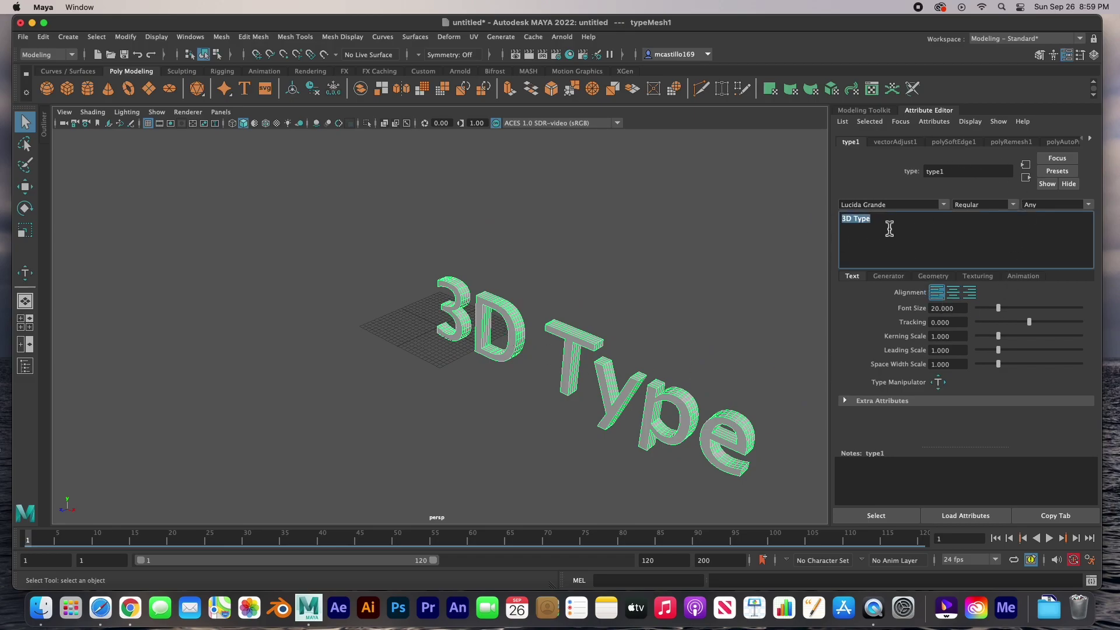
{"action": "left_click_drag", "start_coordinate": [890, 228], "coordinate": [842, 225]}
{"action": "type", "text": "a"}
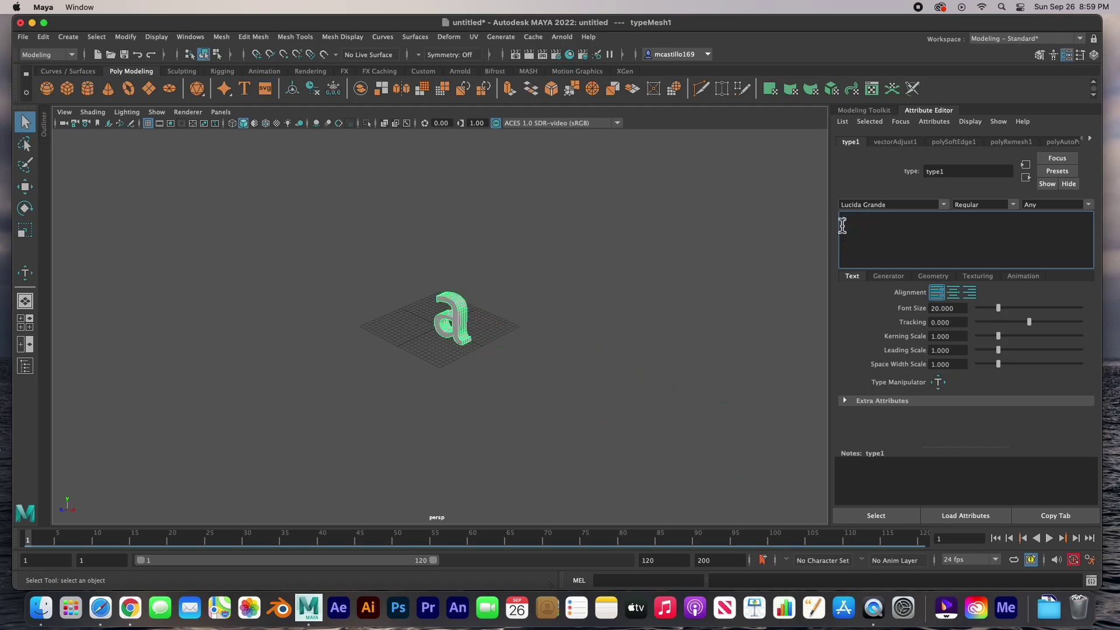
{"action": "type", "text": "nima"}
{"action": "key", "text": "BackSpace"}
{"action": "key", "text": "BackSpace"}
{"action": "key", "text": "BackSpace"}
{"action": "key", "text": "BackSpace"}
{"action": "key", "text": "BackSpace"}
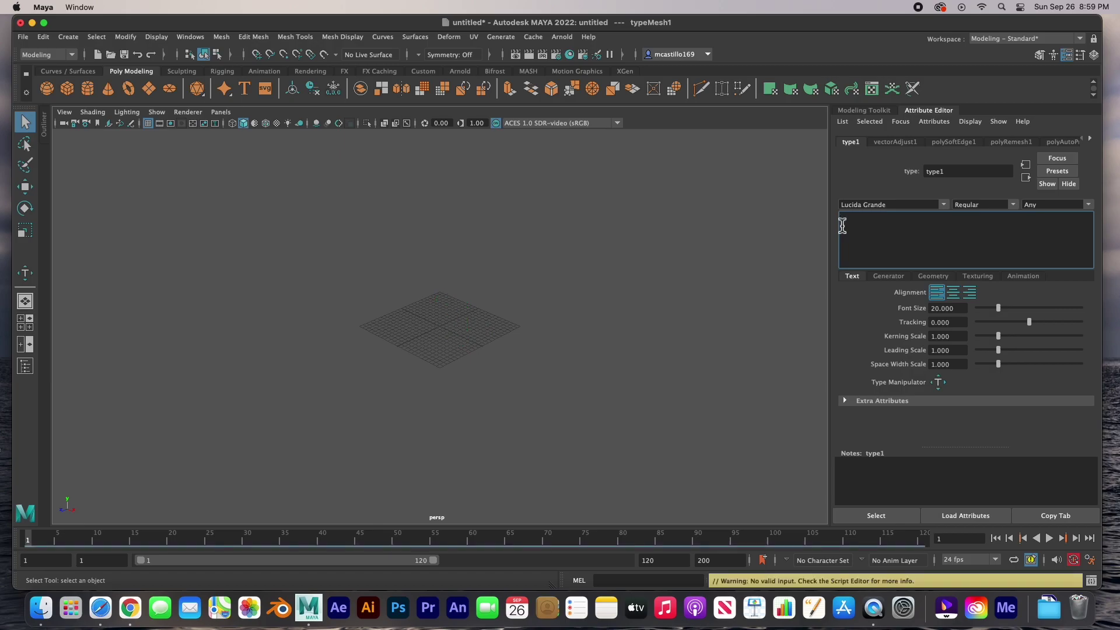
{"action": "type", "text": "ANIMAITON"}
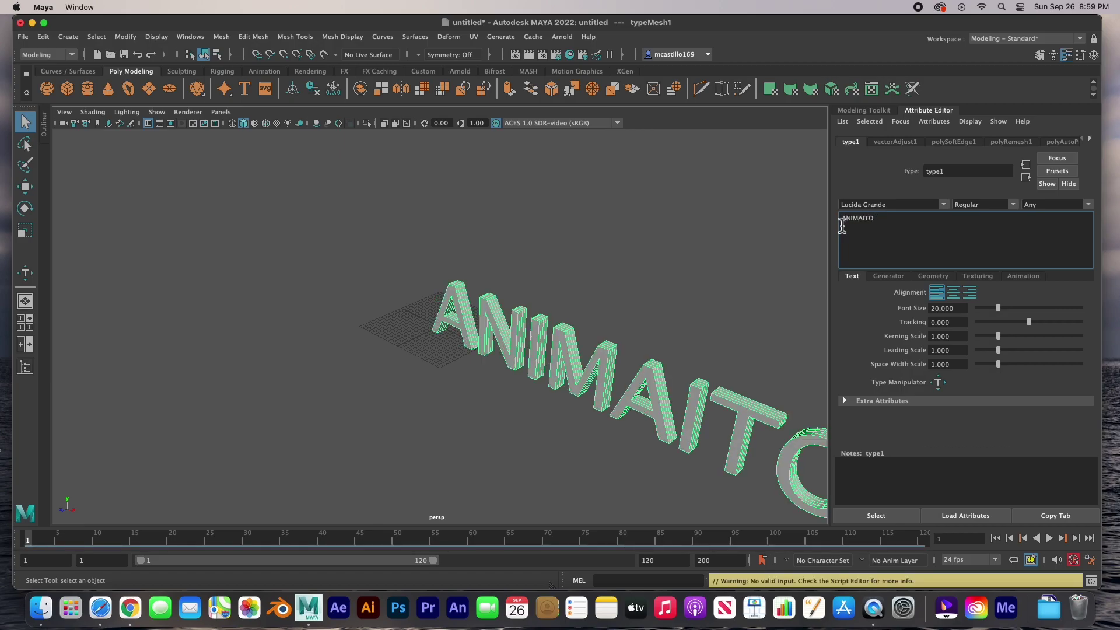
{"action": "key", "text": "BackSpace"}
{"action": "key", "text": "BackSpace"}
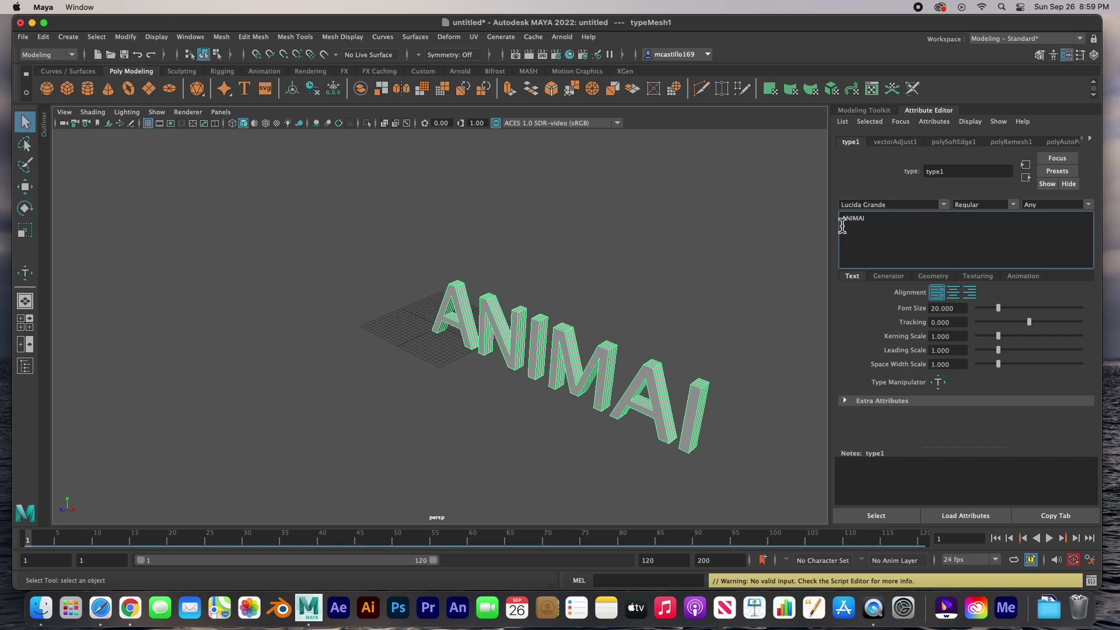
{"action": "key", "text": "BackSpace"}
{"action": "type", "text": "TION"}
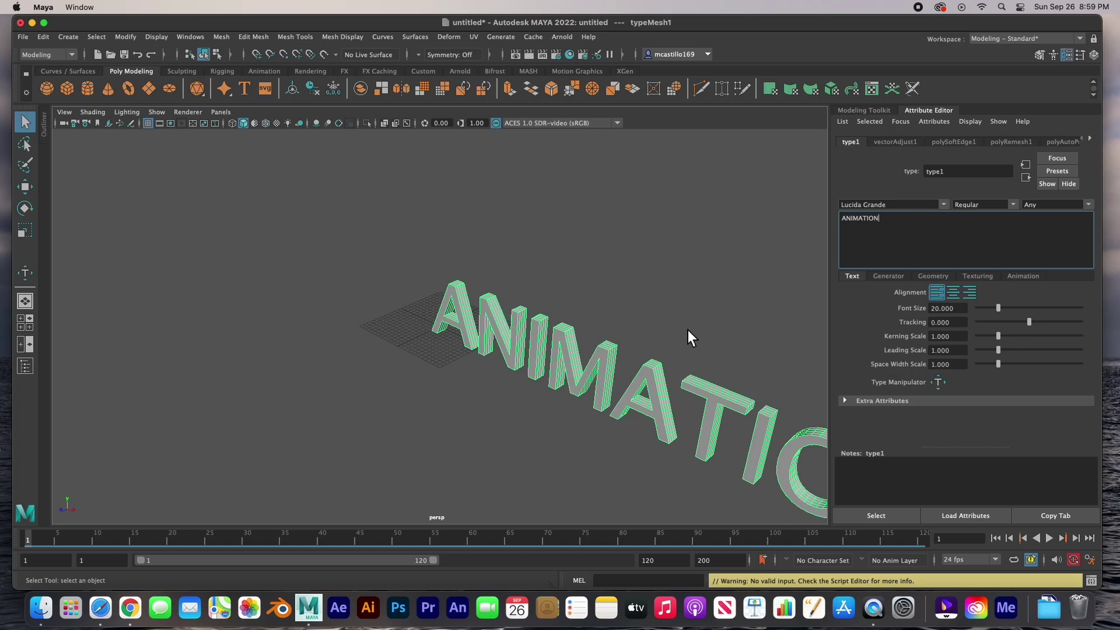
{"action": "left_click", "coordinate": [955, 292]}
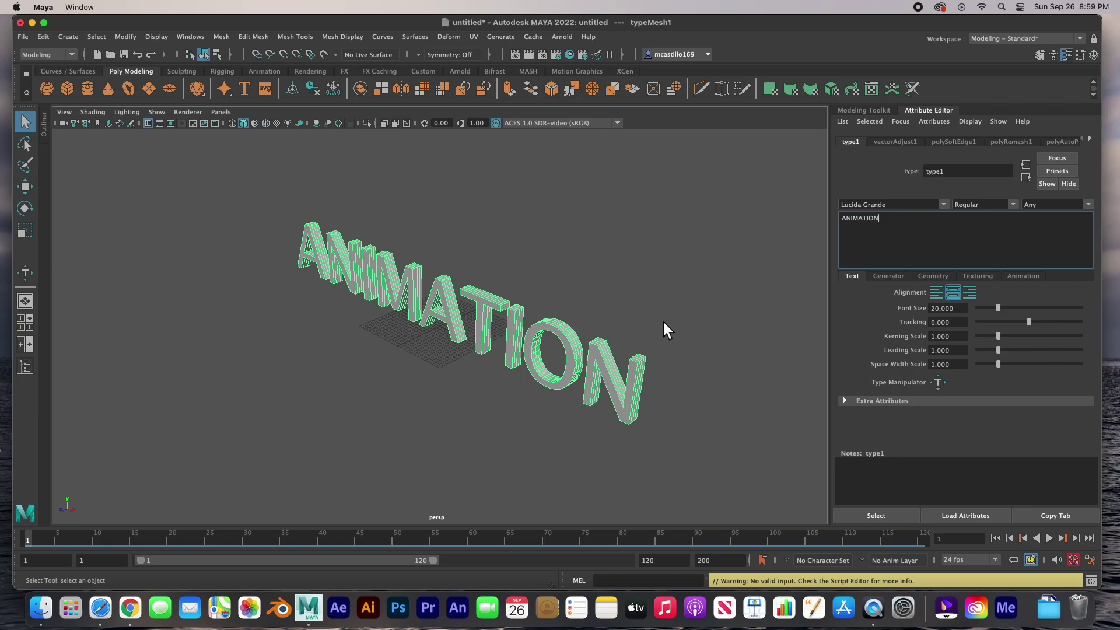
{"action": "scroll", "coordinate": [664, 330], "scroll_direction": "up", "scroll_amount": 3}
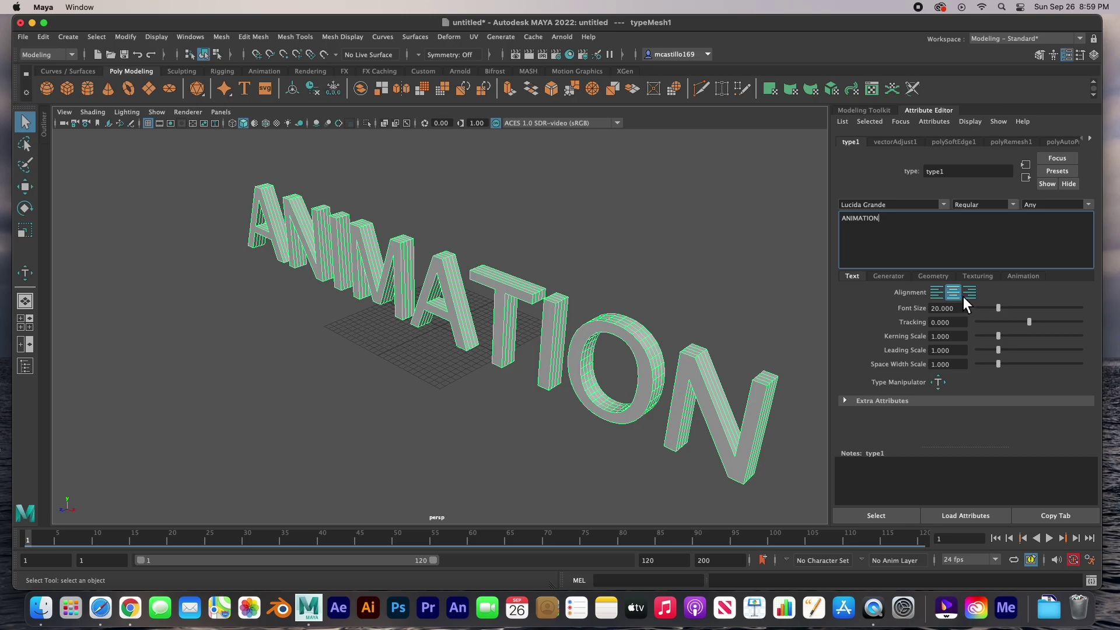
- Try left and right alignment on the text, then return it to centre alignment
{"action": "left_click", "coordinate": [940, 297]}
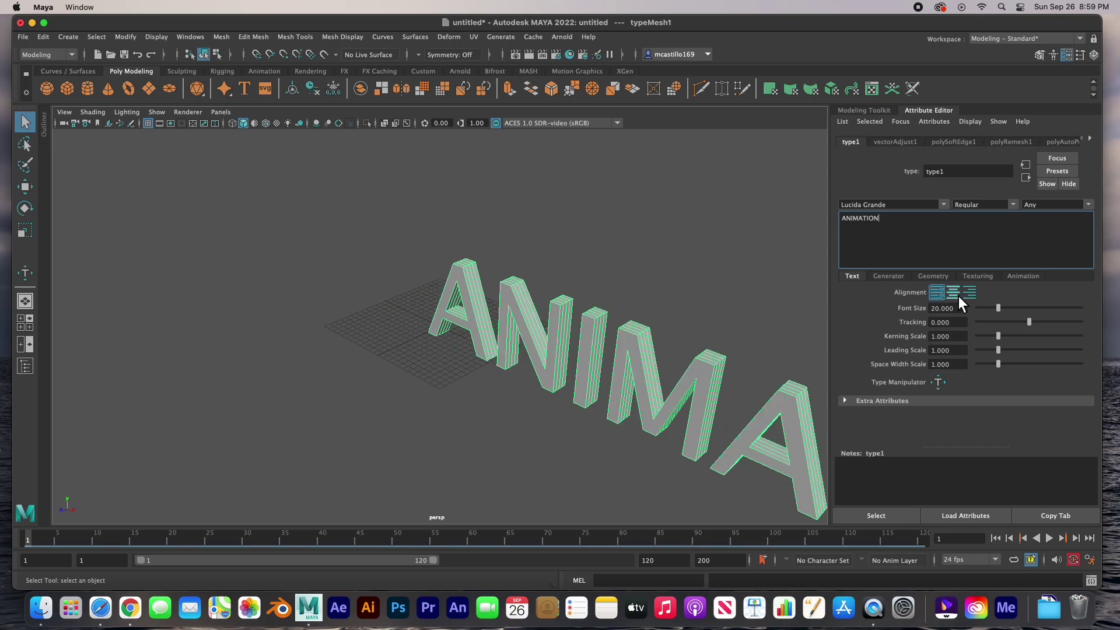
{"action": "left_click", "coordinate": [956, 295]}
{"action": "left_click", "coordinate": [969, 292]}
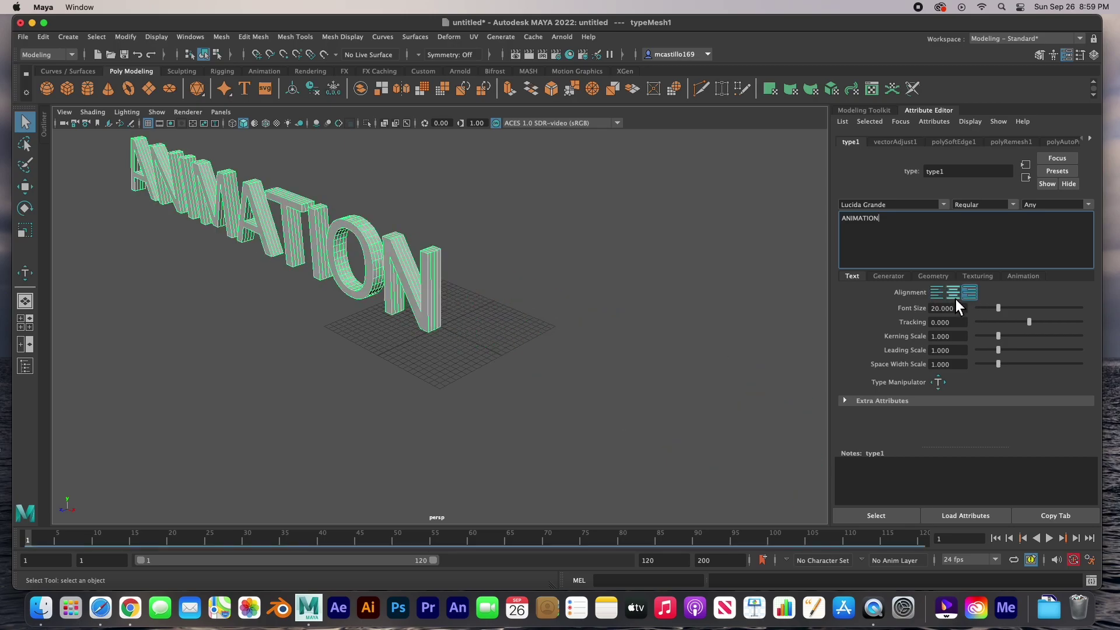
{"action": "left_click", "coordinate": [954, 296]}
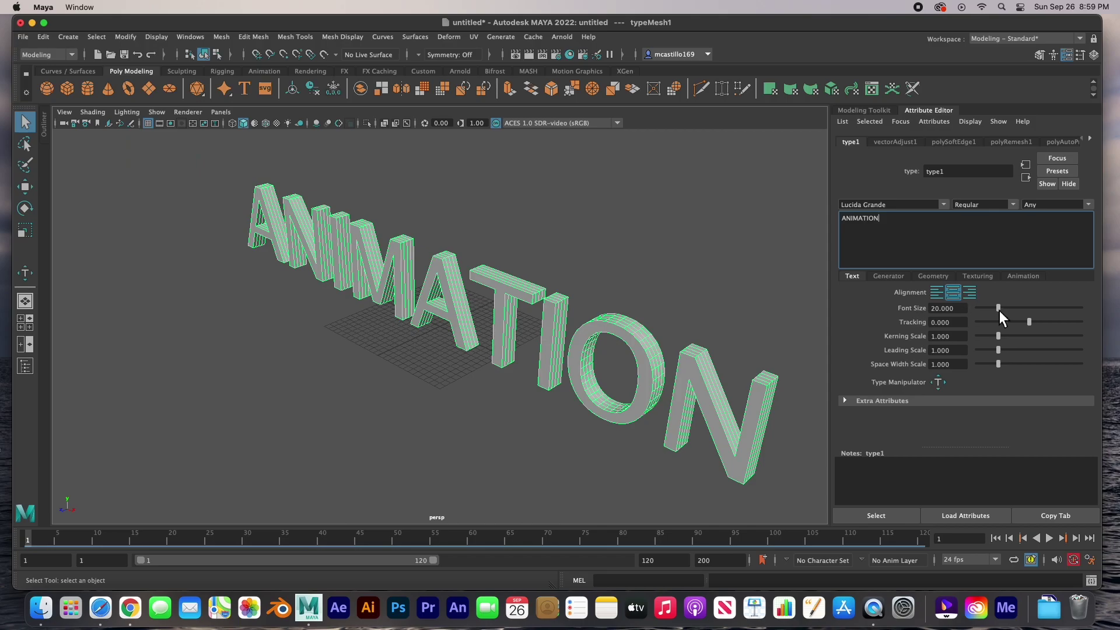
- Set font size 6.379, tracking -2 and kerning scale 1.029
{"action": "left_click_drag", "start_coordinate": [1000, 310], "coordinate": [986, 310]}
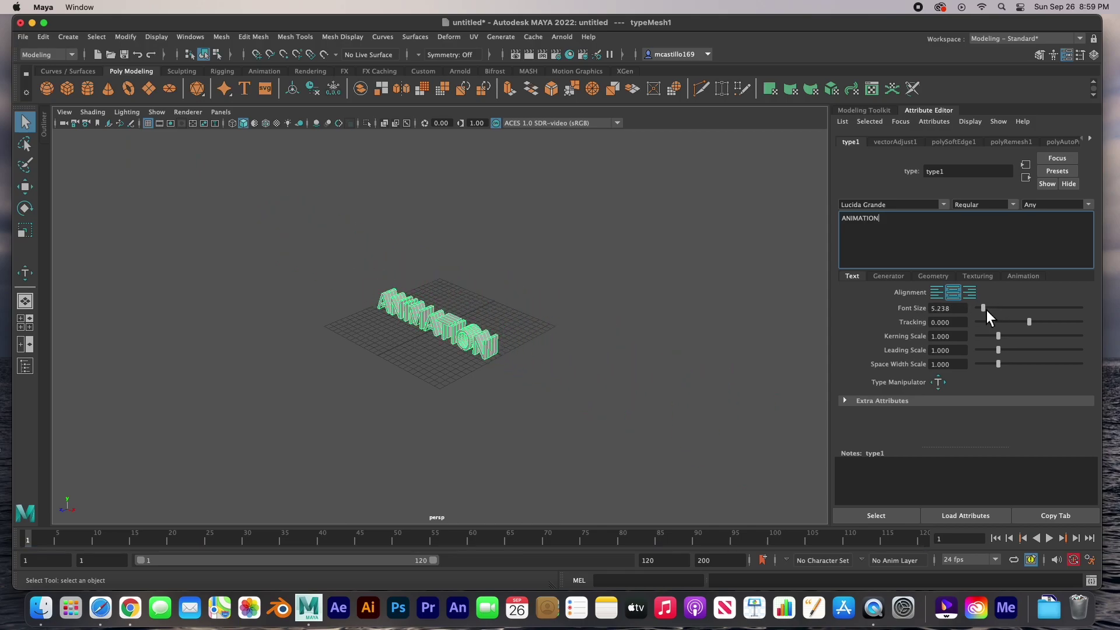
{"action": "scroll", "coordinate": [375, 321], "scroll_direction": "up", "scroll_amount": 5}
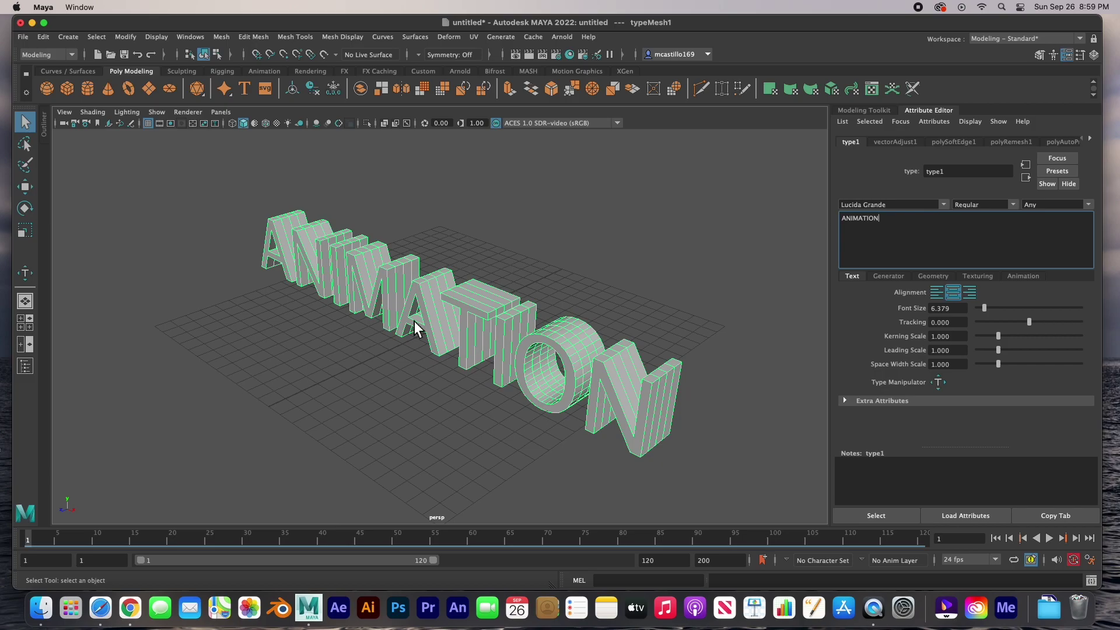
{"action": "mouse_move", "coordinate": [1034, 322]}
{"action": "left_mouse_down"}
{"action": "mouse_move", "coordinate": [1101, 318]}
{"action": "mouse_move", "coordinate": [989, 322]}
{"action": "mouse_move", "coordinate": [1021, 325]}
{"action": "left_mouse_up"}
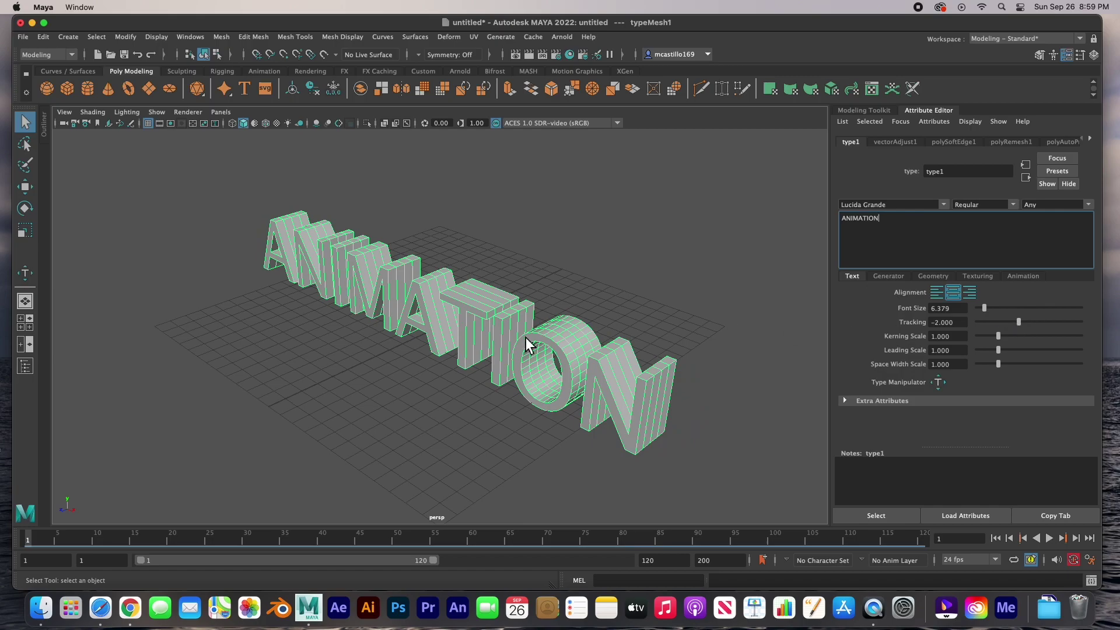
{"action": "mouse_move", "coordinate": [999, 338]}
{"action": "left_mouse_down"}
{"action": "mouse_move", "coordinate": [1017, 339]}
{"action": "mouse_move", "coordinate": [1002, 344]}
{"action": "left_mouse_up"}
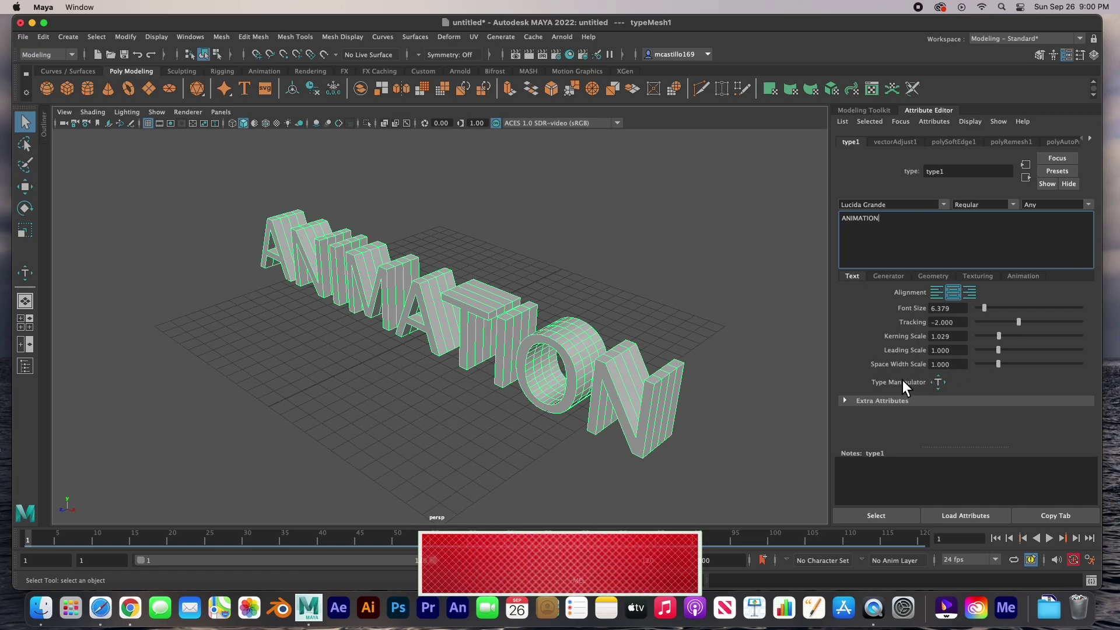
- In the type's Geometry settings, try curve resolution 10, then settle on 4
{"action": "left_click", "coordinate": [934, 277]}
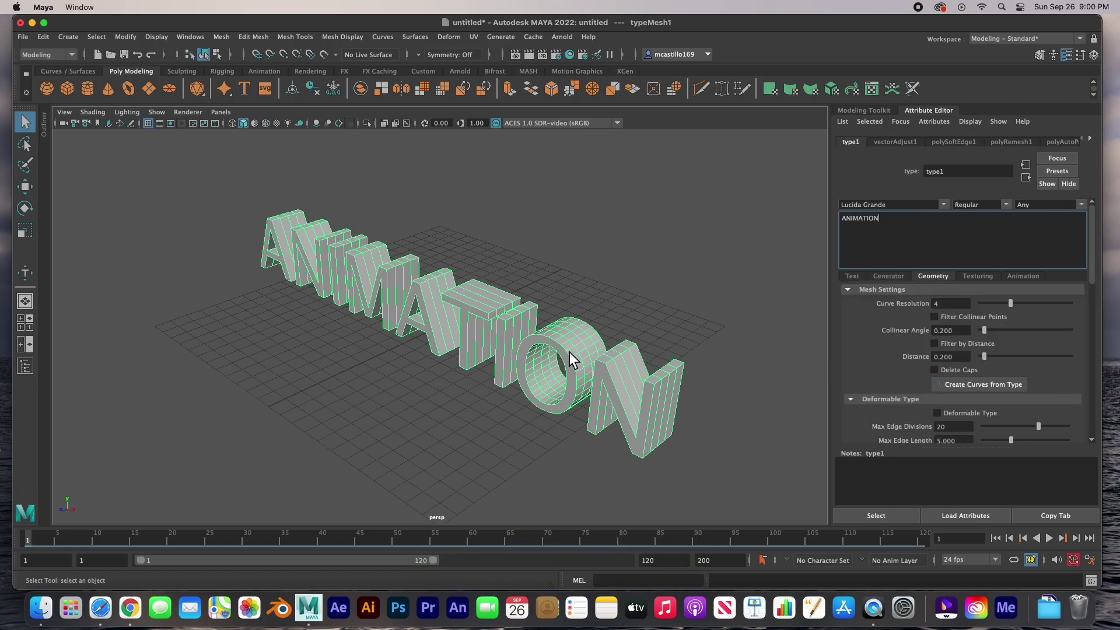
{"action": "scroll", "coordinate": [554, 350], "scroll_direction": "up", "scroll_amount": 2}
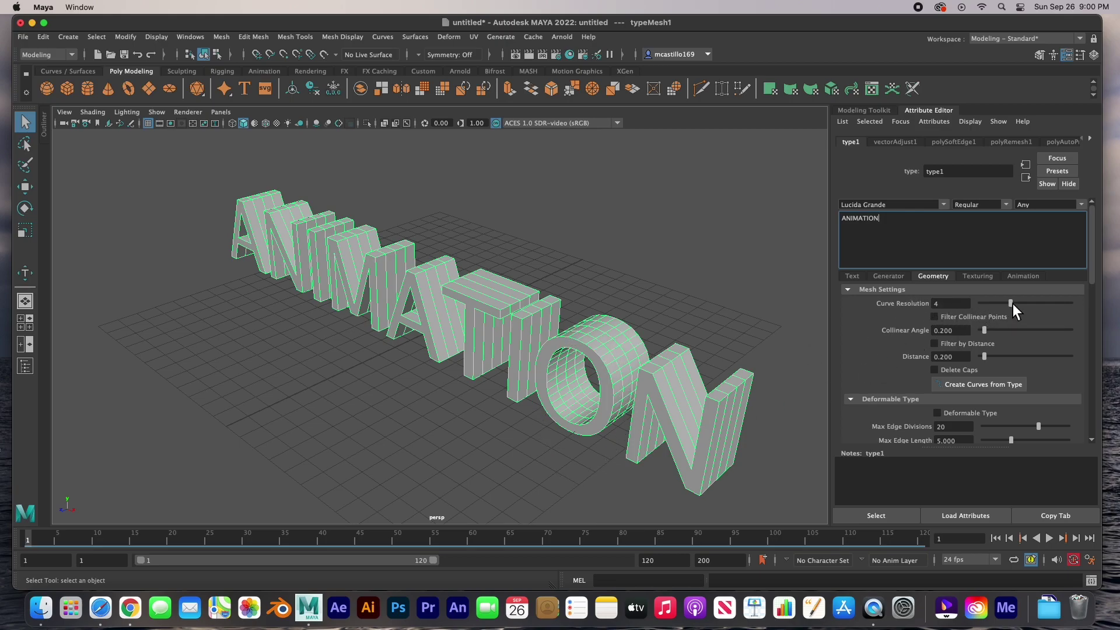
{"action": "left_click_drag", "start_coordinate": [1012, 303], "coordinate": [979, 307]}
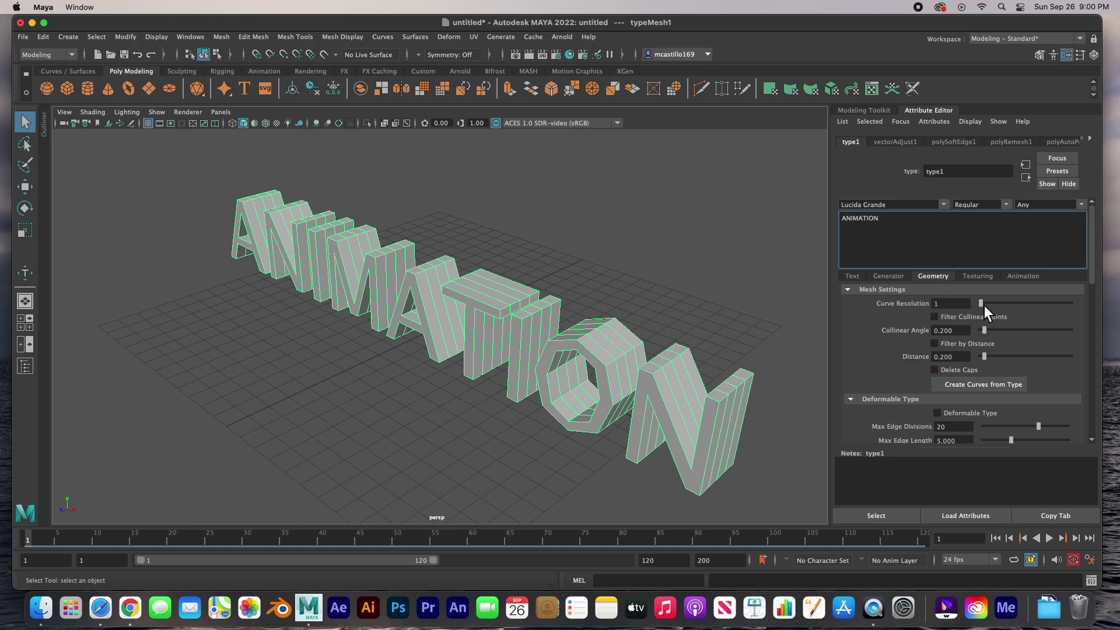
{"action": "left_click_drag", "start_coordinate": [985, 306], "coordinate": [1073, 304]}
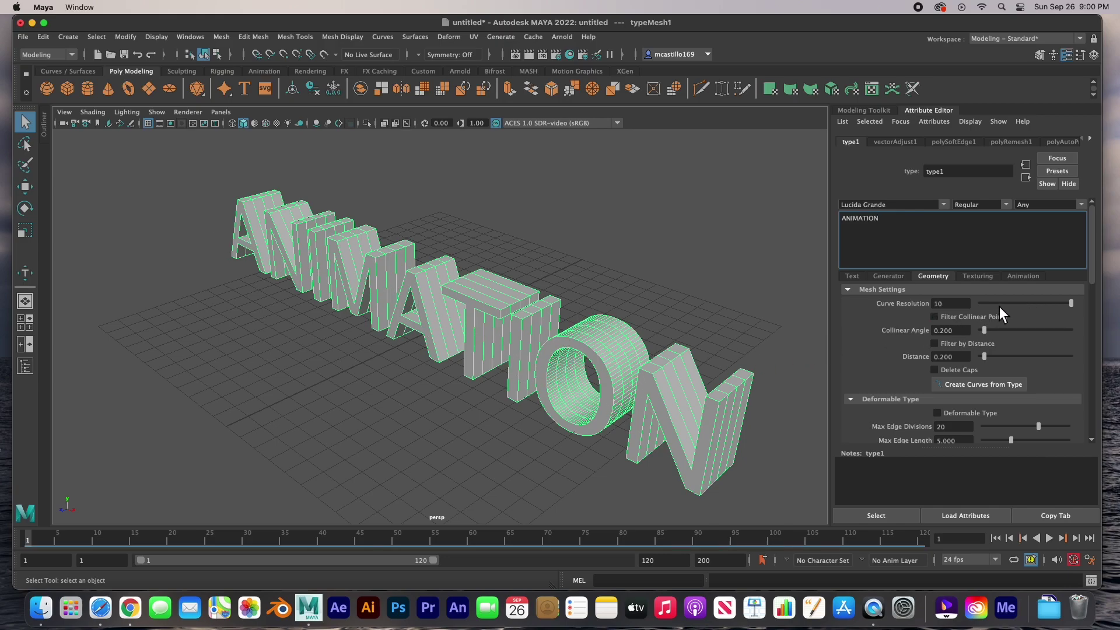
{"action": "left_click_drag", "start_coordinate": [999, 307], "coordinate": [1009, 303]}
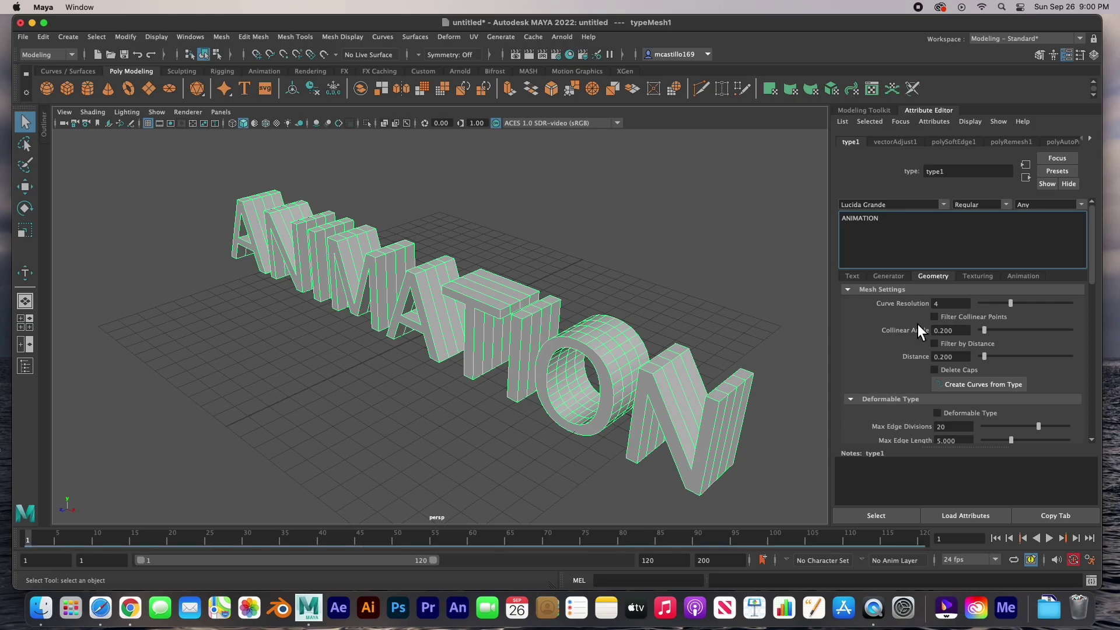
{"action": "scroll", "coordinate": [918, 325], "scroll_direction": "down", "scroll_amount": 3}
{"action": "scroll", "coordinate": [899, 352], "scroll_direction": "down", "scroll_amount": 3}
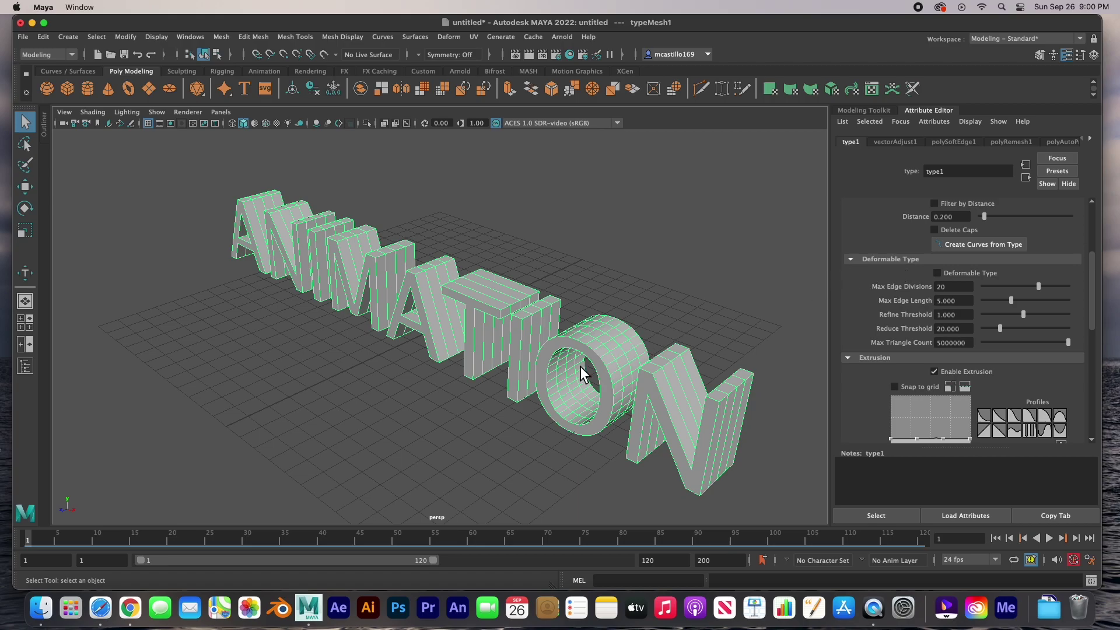
{"action": "scroll", "coordinate": [582, 367], "scroll_direction": "up", "scroll_amount": 3}
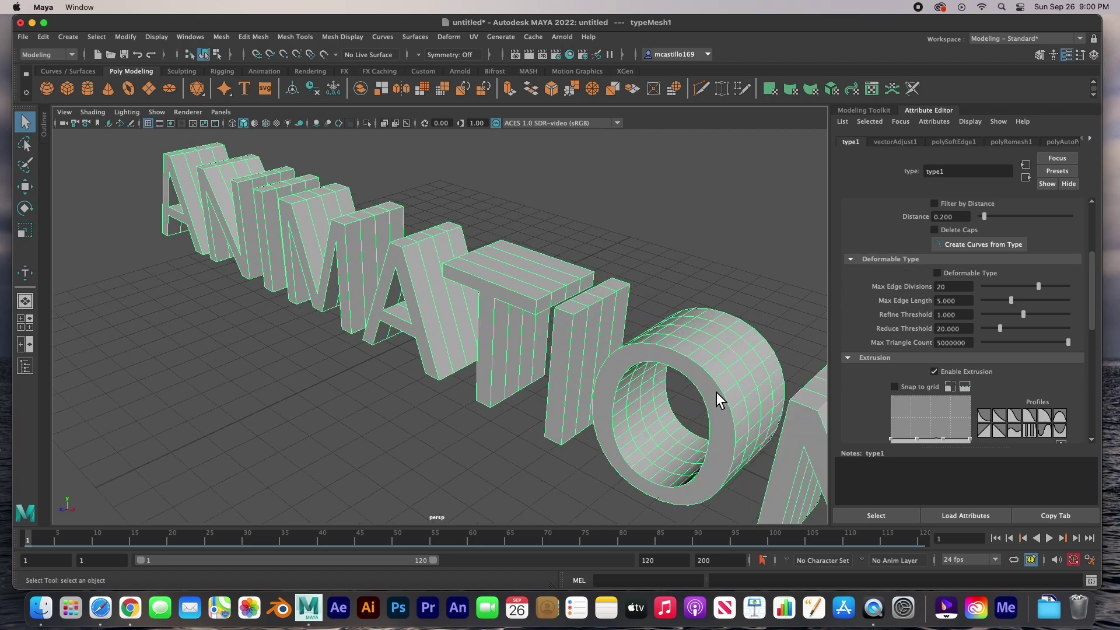
- Select the ANIMATION text and enable Deformable Type in its Geometry settings
{"action": "left_click", "coordinate": [721, 407]}
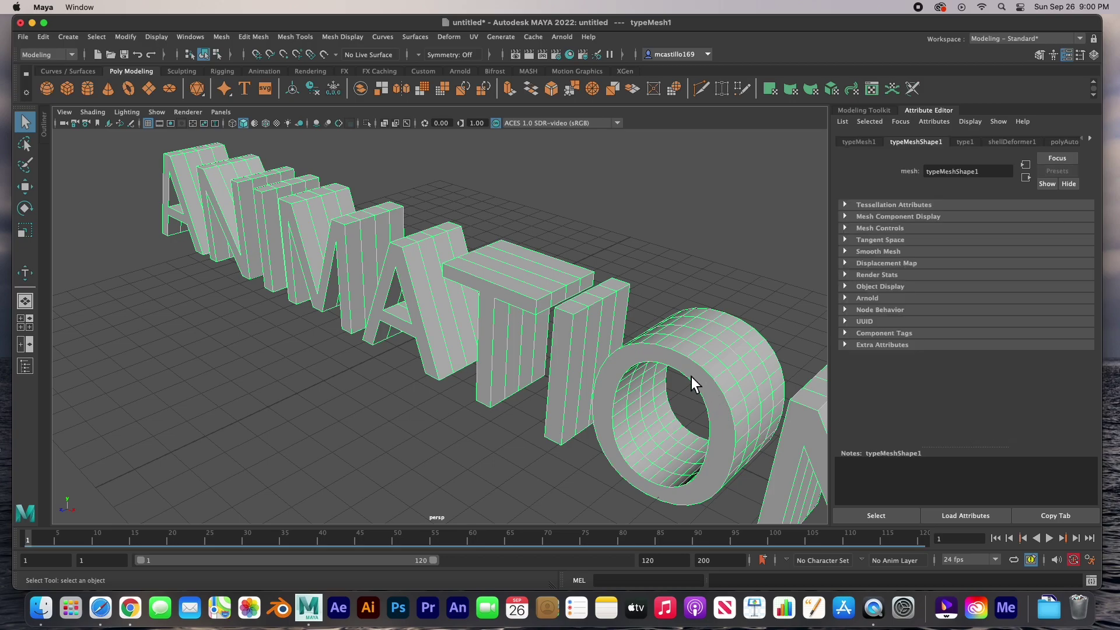
{"action": "left_click", "coordinate": [966, 142]}
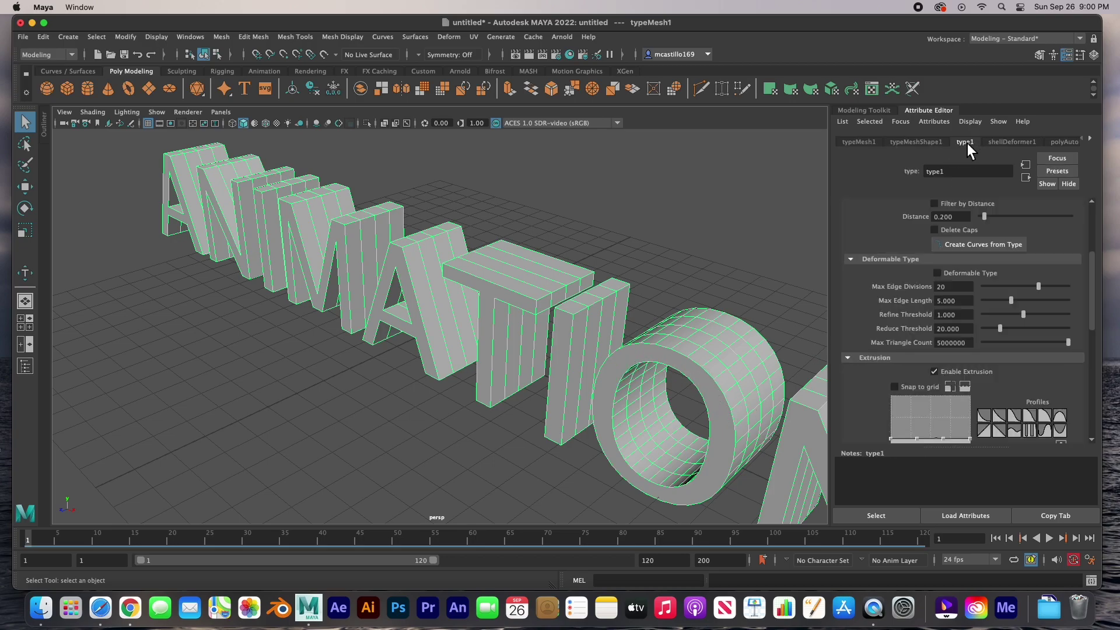
{"action": "left_click", "coordinate": [858, 278]}
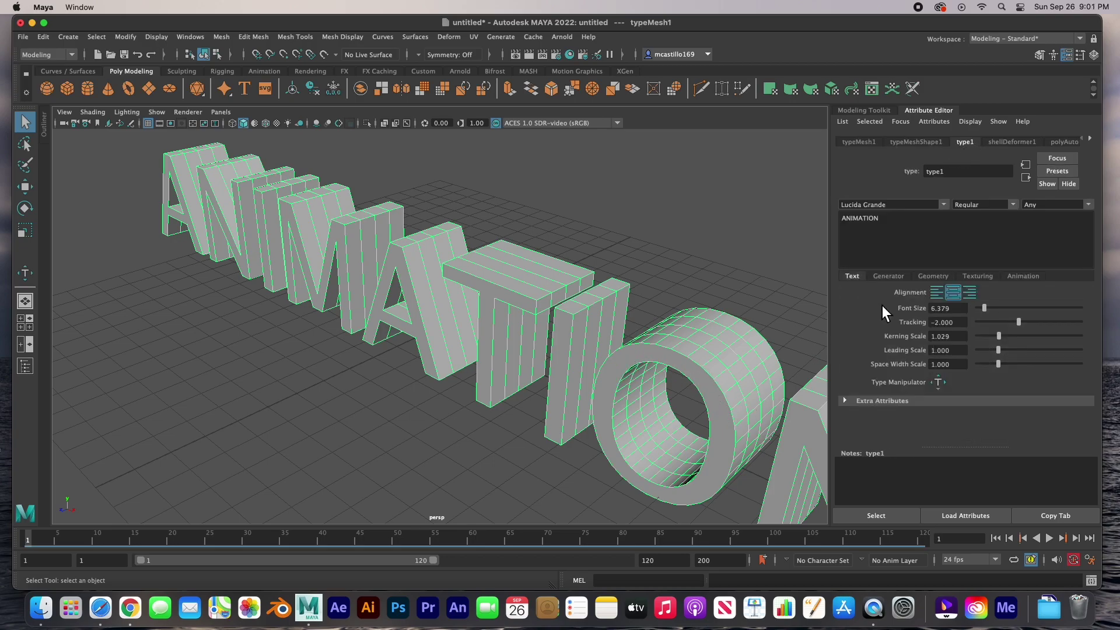
{"action": "left_click", "coordinate": [929, 275]}
{"action": "scroll", "coordinate": [937, 331], "scroll_direction": "down", "scroll_amount": 4}
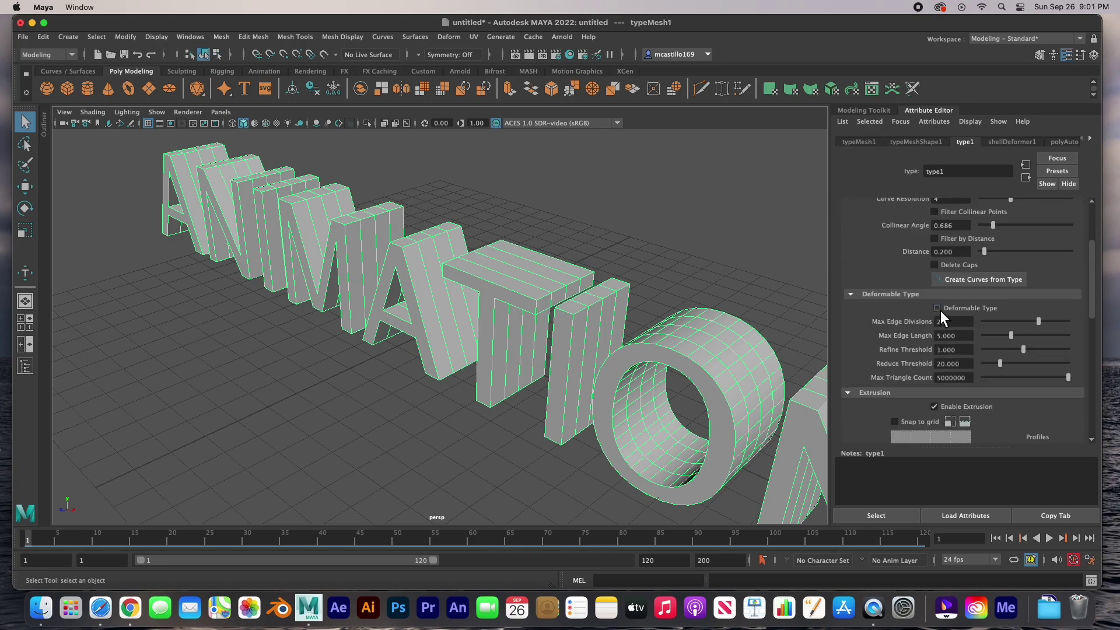
{"action": "left_click", "coordinate": [937, 308]}
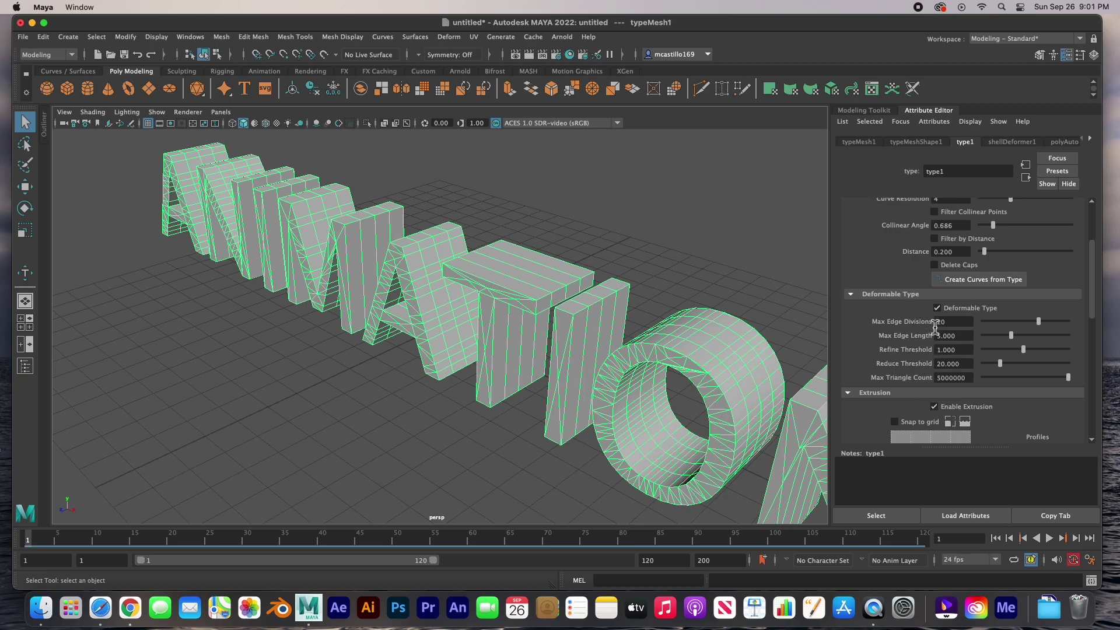
- Turn off Deformable Type and preview a curved extrusion profile with a raised offset
{"action": "left_click", "coordinate": [940, 309]}
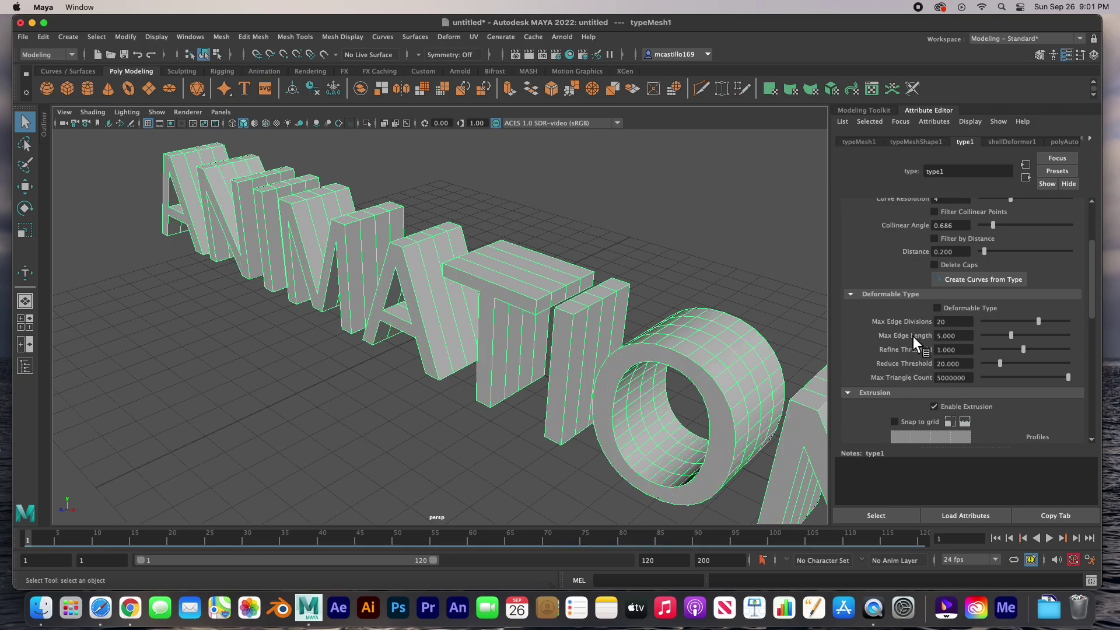
{"action": "scroll", "coordinate": [915, 344], "scroll_direction": "down", "scroll_amount": 2}
{"action": "scroll", "coordinate": [919, 352], "scroll_direction": "down", "scroll_amount": 6}
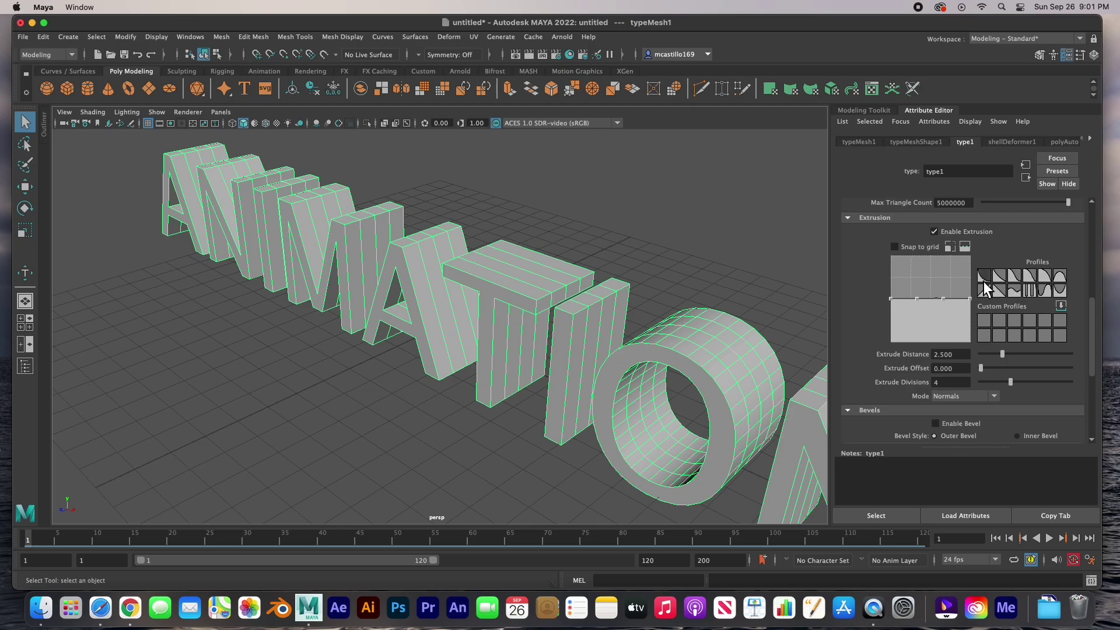
{"action": "left_click", "coordinate": [1046, 278]}
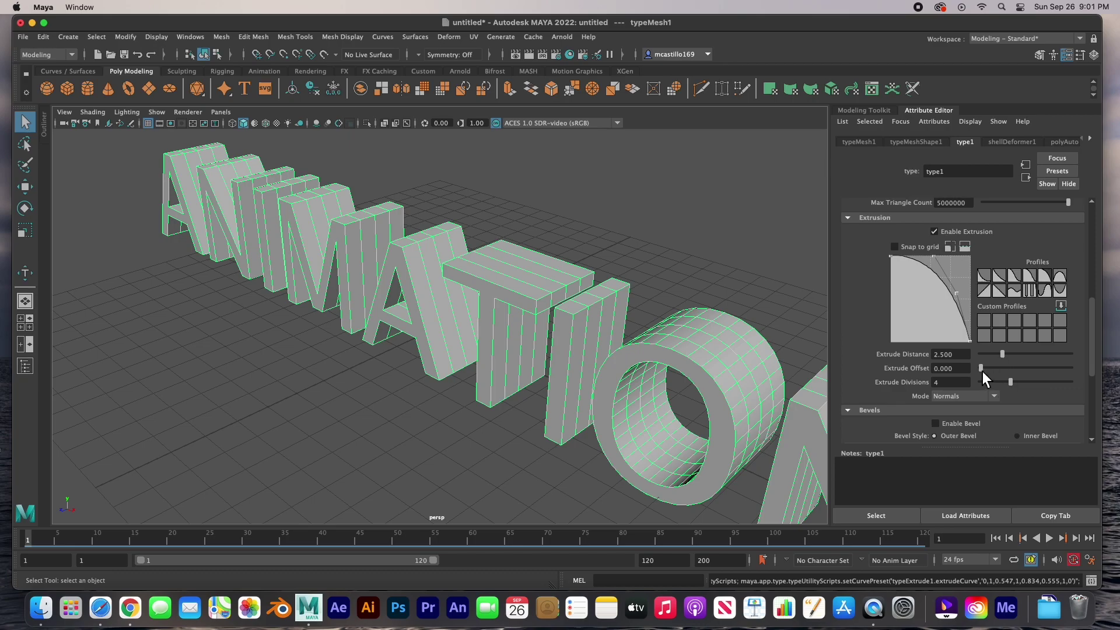
{"action": "mouse_move", "coordinate": [982, 372]}
{"action": "left_mouse_down"}
{"action": "mouse_move", "coordinate": [1022, 367]}
{"action": "mouse_move", "coordinate": [971, 377]}
{"action": "left_mouse_up"}
- Try the wave extrusion profile, reset Extrude Offset to 0, and pick the linear profile
{"action": "left_click", "coordinate": [1014, 292]}
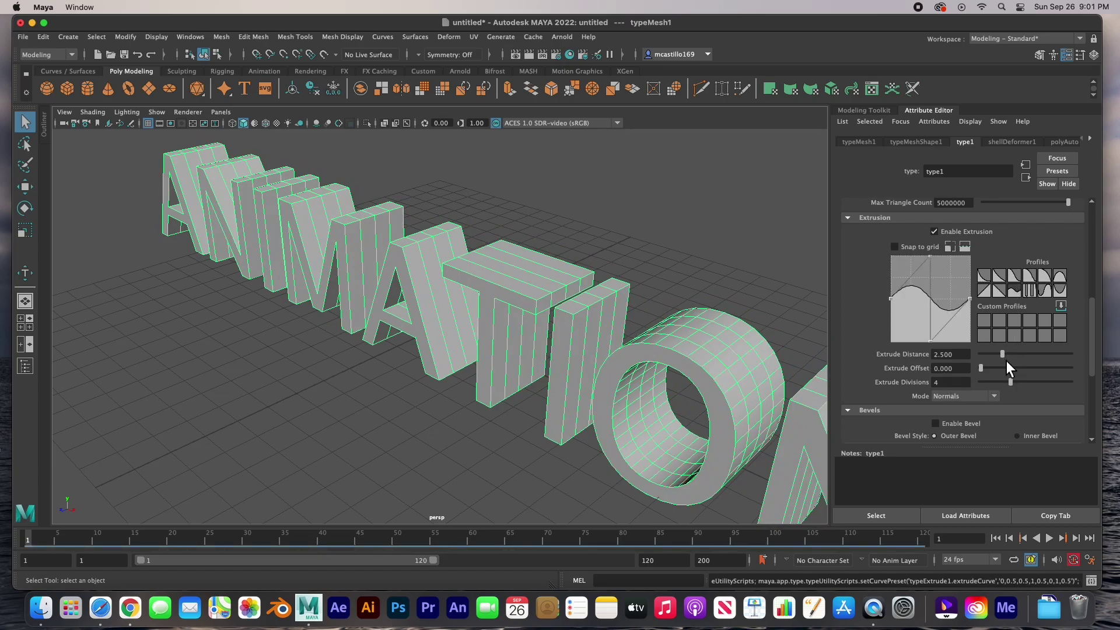
{"action": "left_click_drag", "start_coordinate": [982, 369], "coordinate": [1015, 377]}
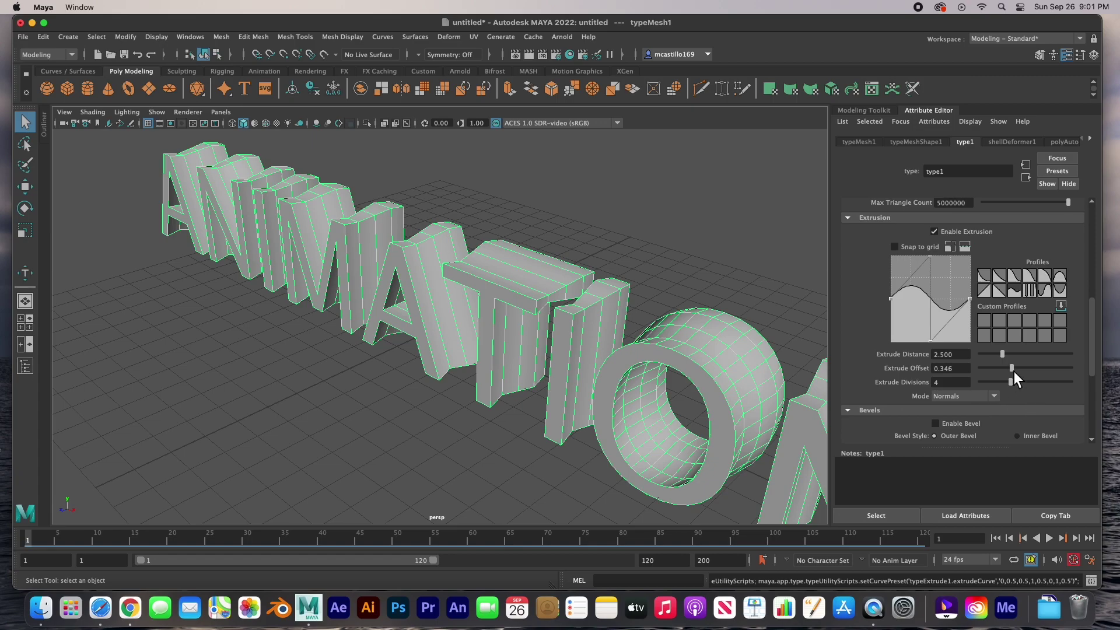
{"action": "left_click_drag", "start_coordinate": [1014, 371], "coordinate": [969, 375]}
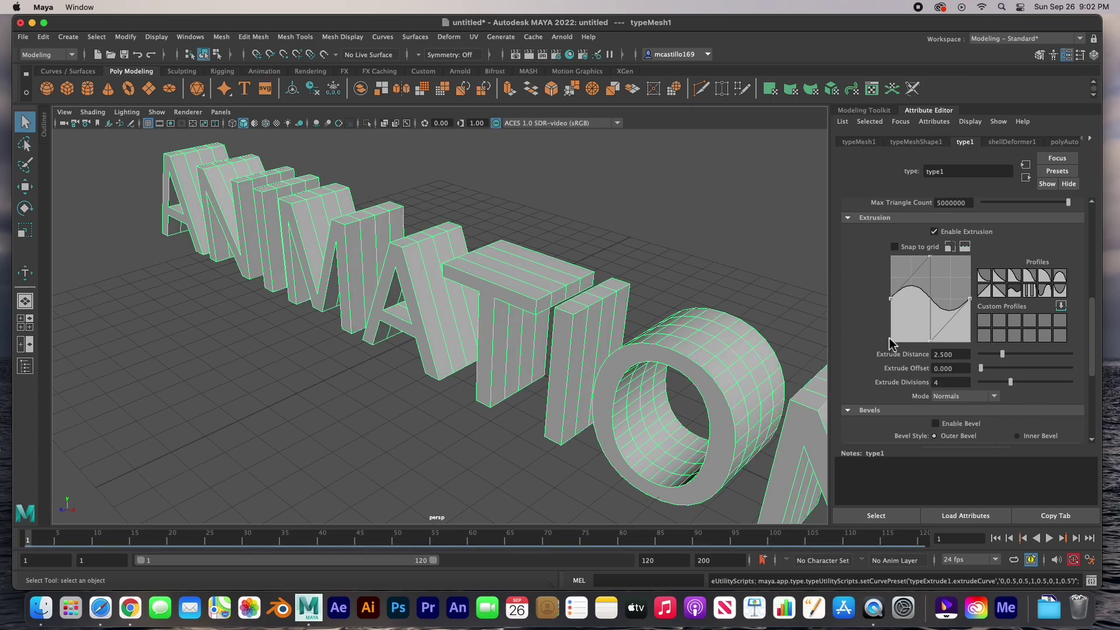
{"action": "left_click", "coordinate": [987, 290]}
- Enable bevels with distance 0.231, offset 0.336 and 1 bevel division
{"action": "scroll", "coordinate": [989, 363], "scroll_direction": "down", "scroll_amount": 5}
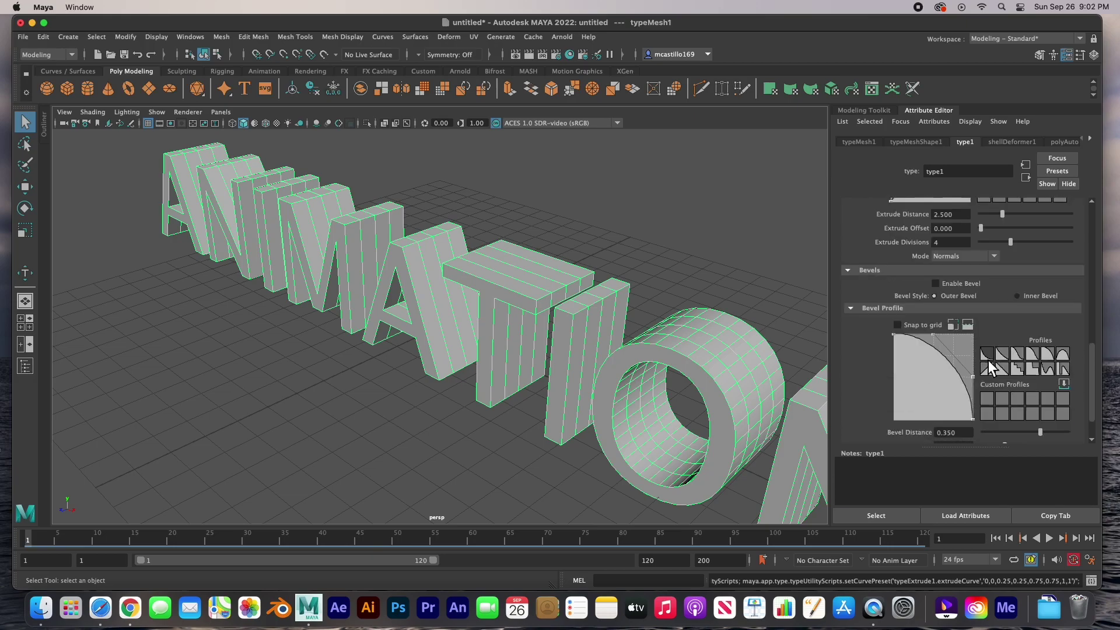
{"action": "left_click", "coordinate": [937, 285]}
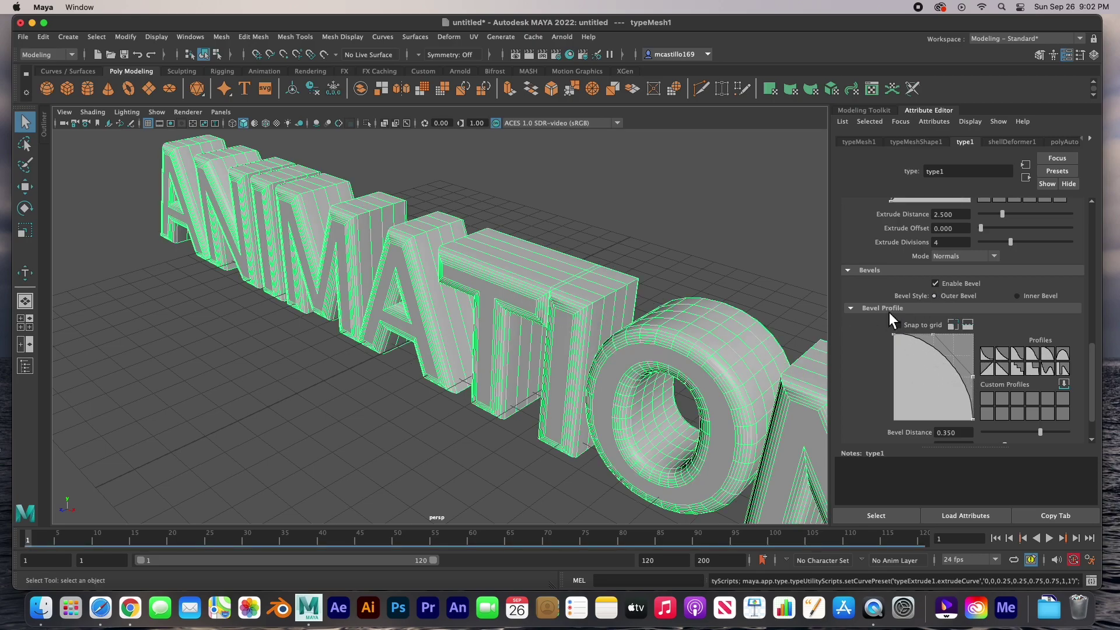
{"action": "scroll", "coordinate": [1035, 412], "scroll_direction": "down", "scroll_amount": 3}
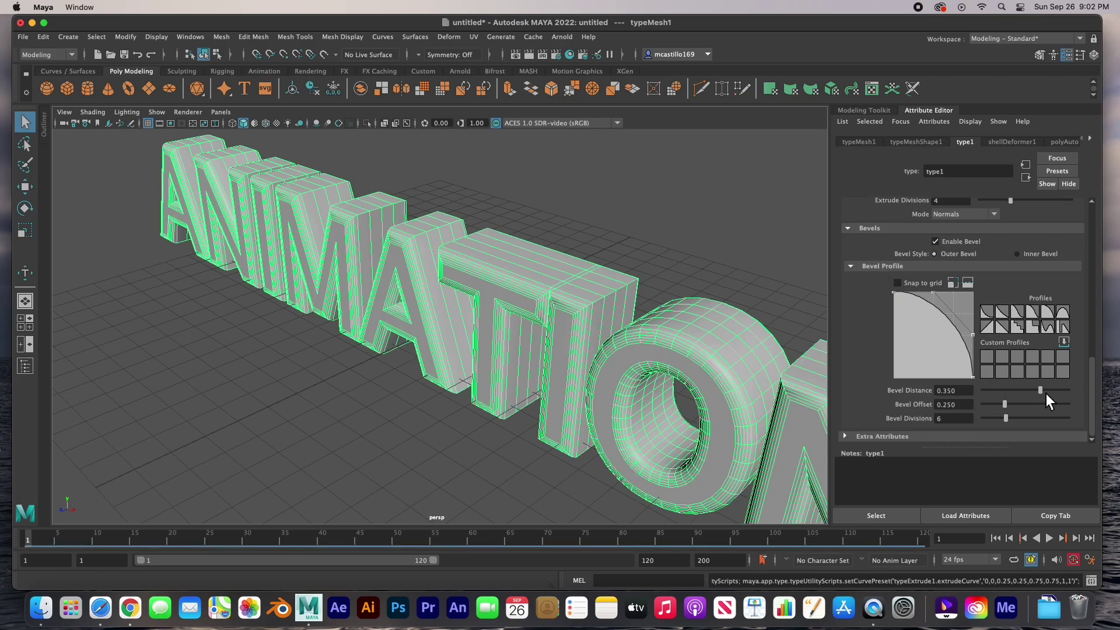
{"action": "left_click_drag", "start_coordinate": [1045, 393], "coordinate": [1015, 415]}
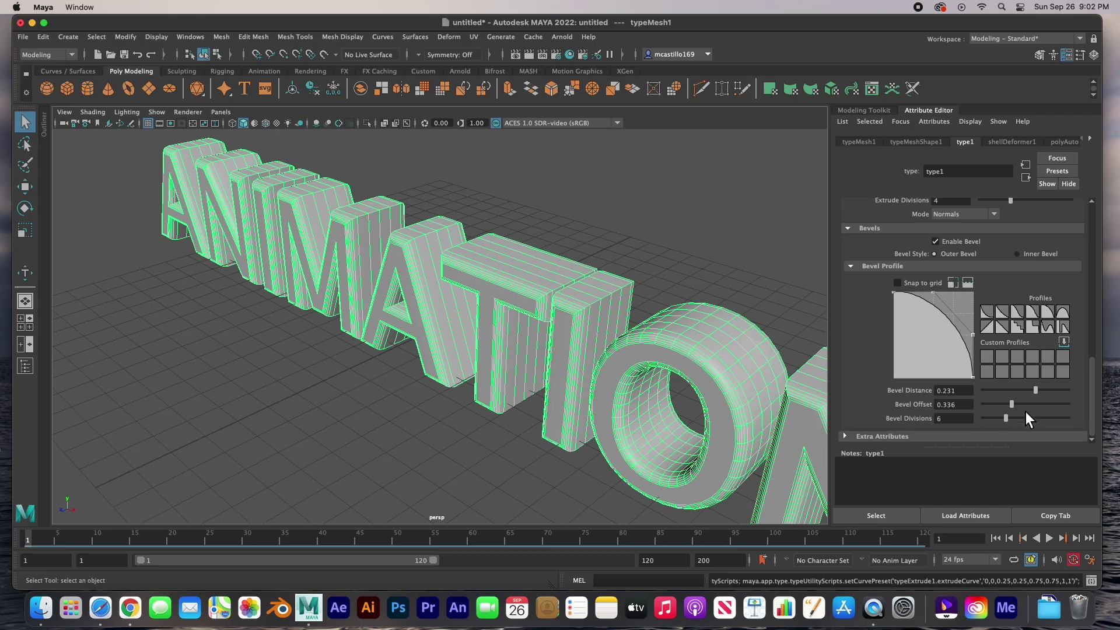
{"action": "left_click_drag", "start_coordinate": [1011, 422], "coordinate": [941, 429]}
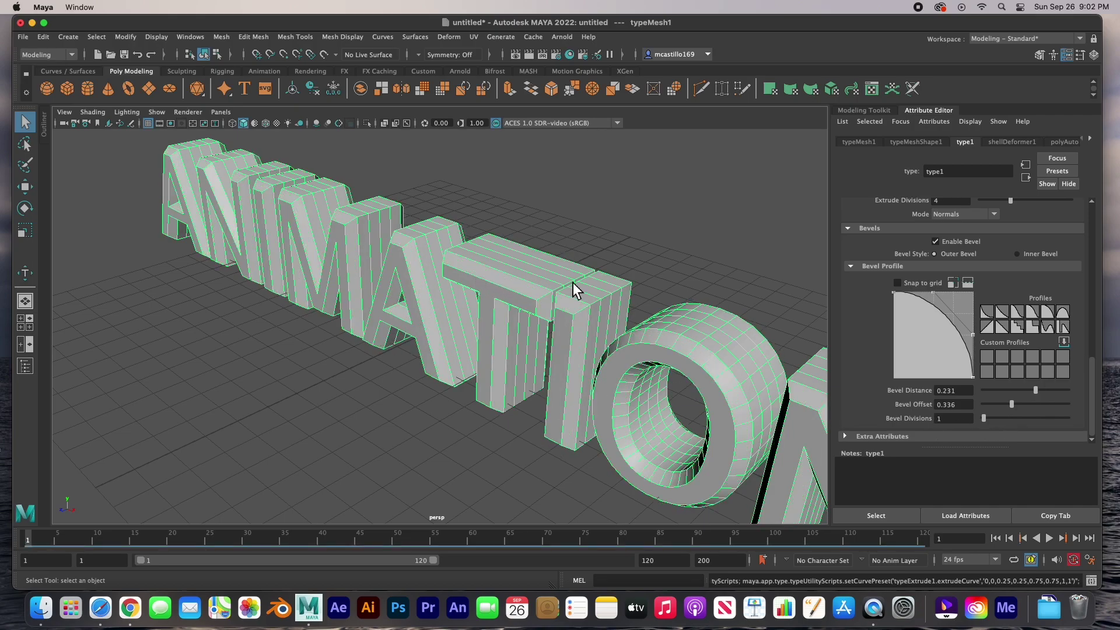
- Set extrude divisions to 1 and reduce bevel distance to 0.105 and offset to 0.070
{"action": "scroll", "coordinate": [937, 285], "scroll_direction": "up", "scroll_amount": 3}
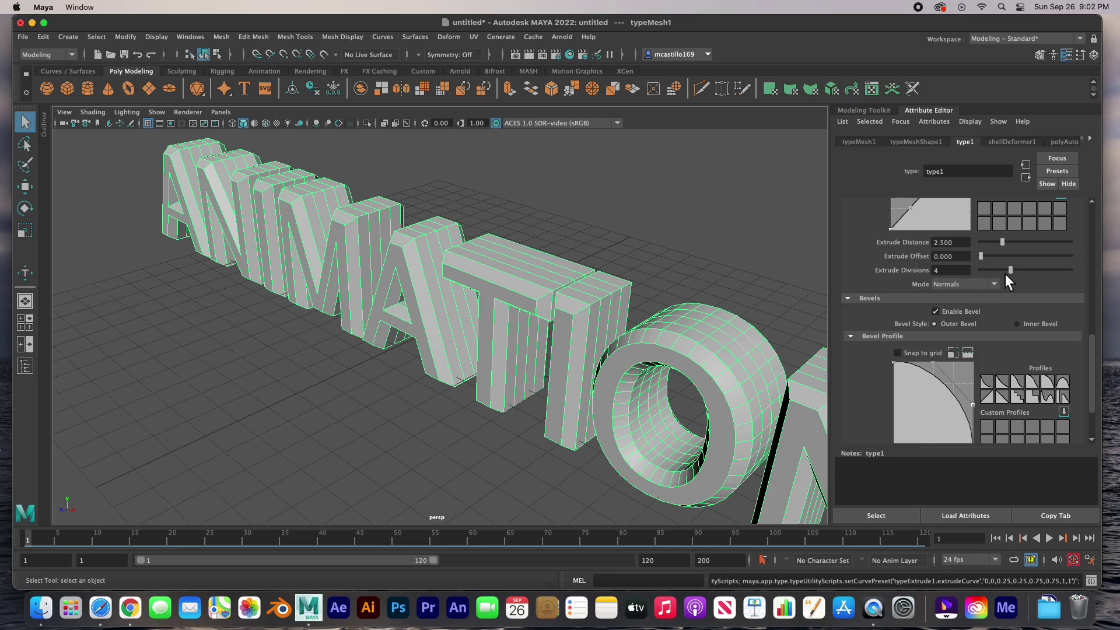
{"action": "left_click_drag", "start_coordinate": [1012, 270], "coordinate": [944, 273]}
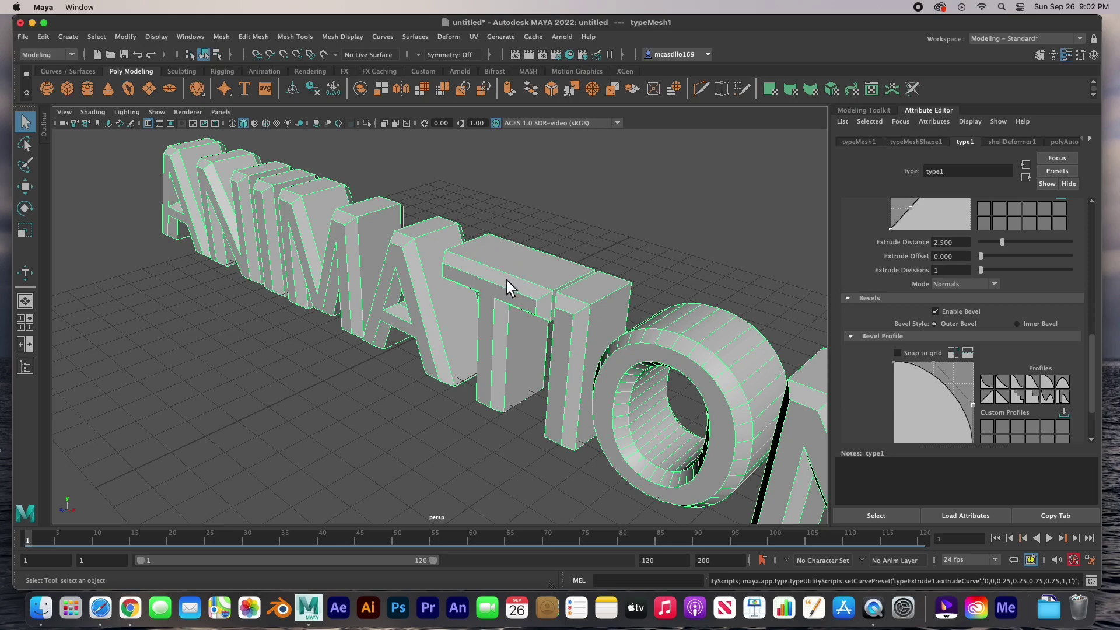
{"action": "scroll", "coordinate": [916, 389], "scroll_direction": "down", "scroll_amount": 3}
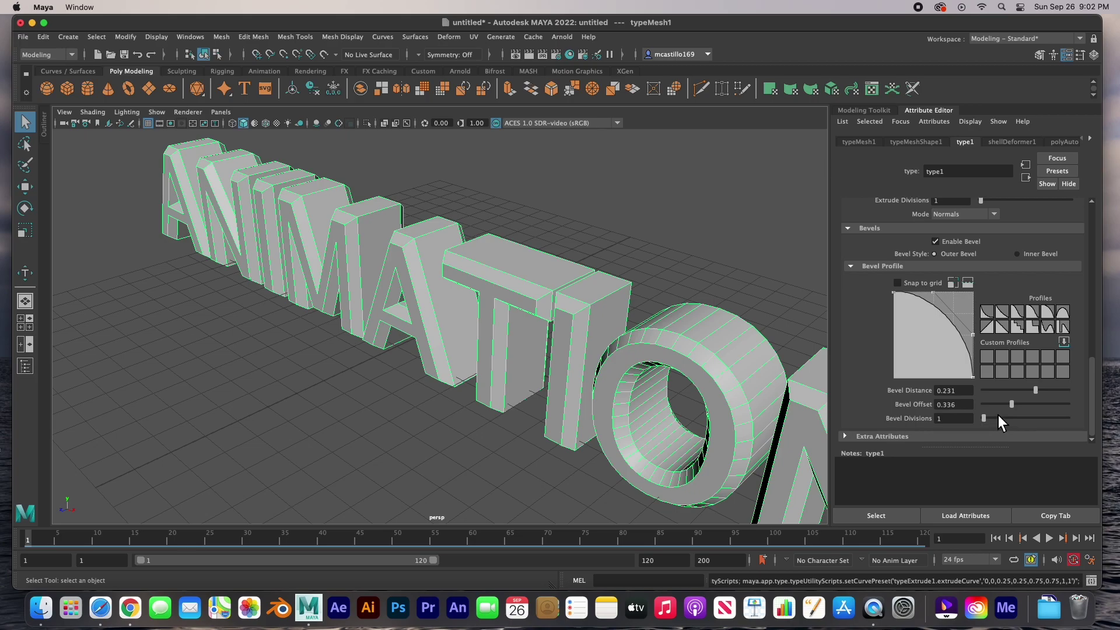
{"action": "left_click_drag", "start_coordinate": [1017, 408], "coordinate": [997, 420]}
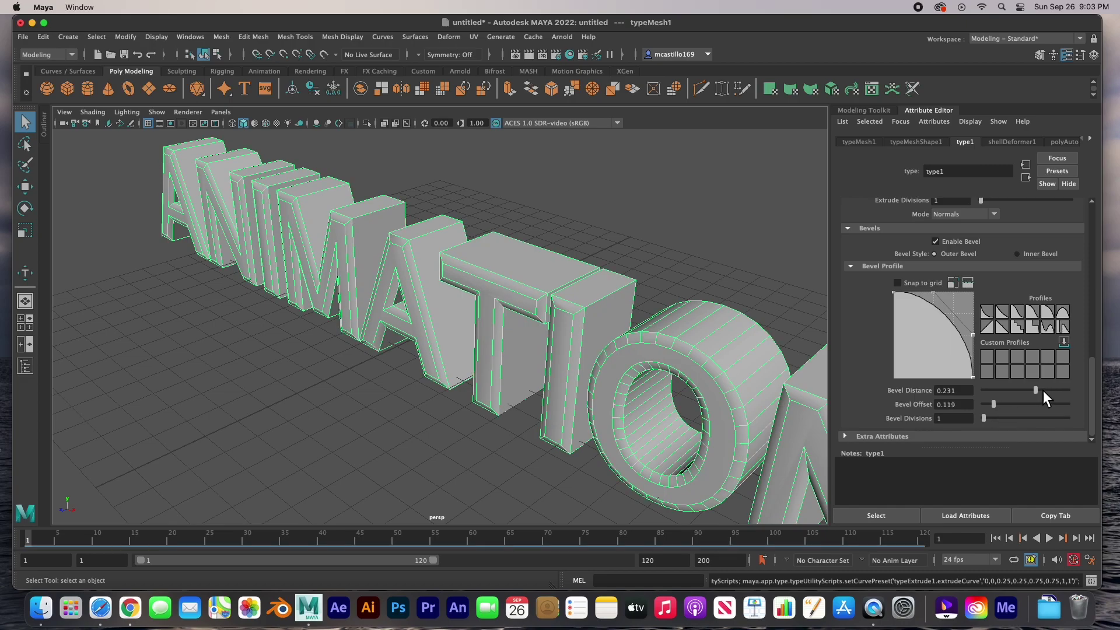
{"action": "left_click_drag", "start_coordinate": [1043, 390], "coordinate": [993, 408]}
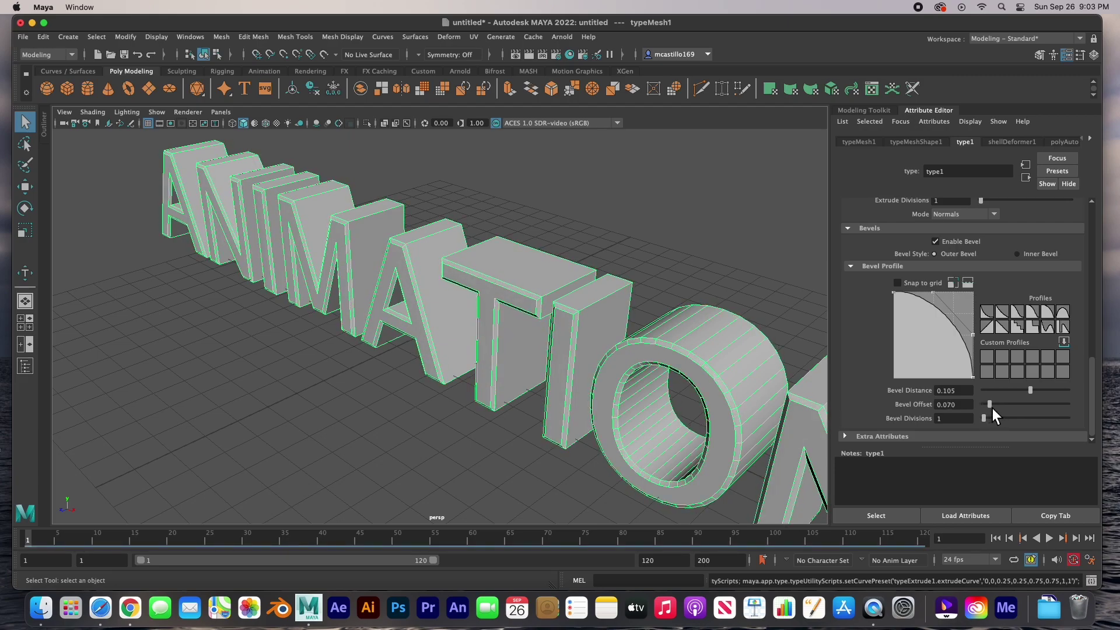
{"action": "scroll", "coordinate": [550, 325], "scroll_direction": "down", "scroll_amount": 2}
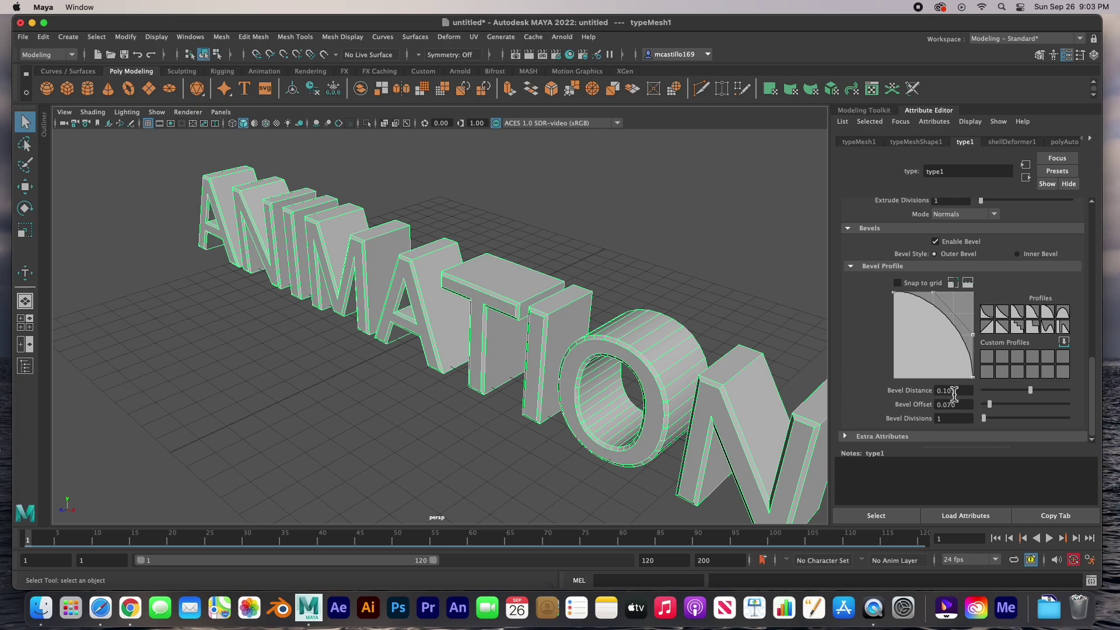
{"action": "scroll", "coordinate": [936, 318], "scroll_direction": "up", "scroll_amount": 5}
{"action": "scroll", "coordinate": [936, 320], "scroll_direction": "up", "scroll_amount": 4}
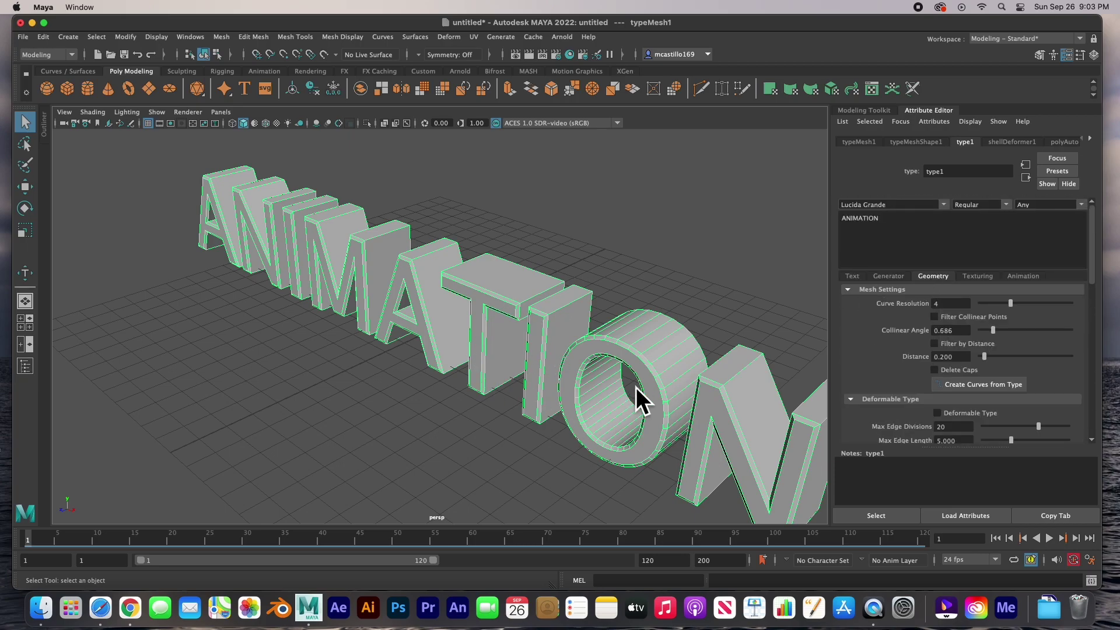
- Shift the typeBlinn material colour's hue to about 27 and raise saturation for a pinkish-brown tint
{"action": "left_click", "coordinate": [984, 279]}
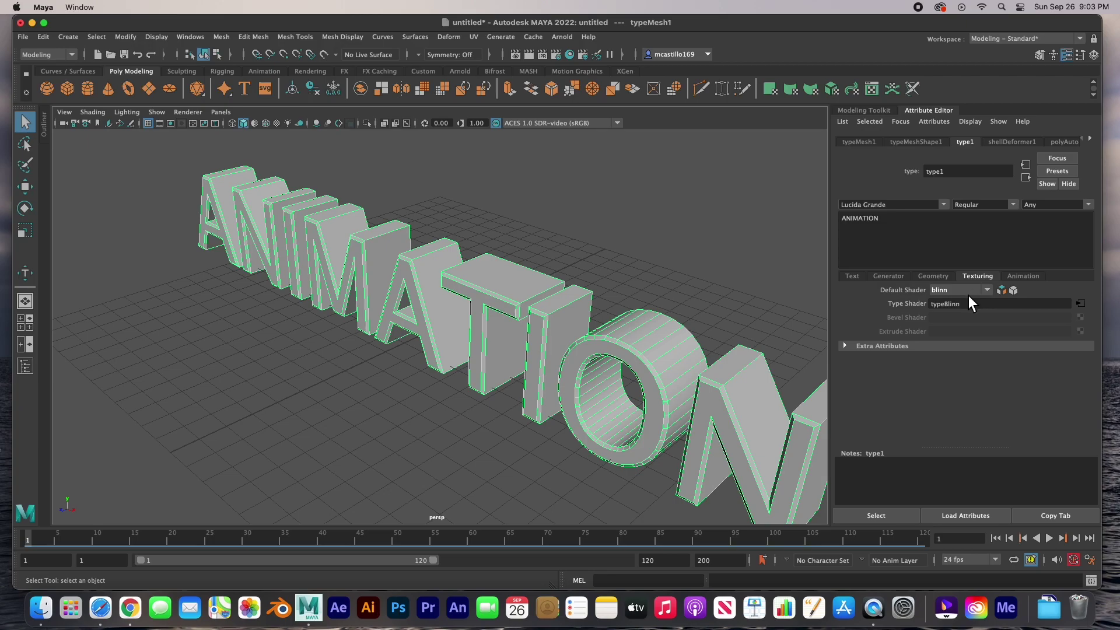
{"action": "middle_click_drag", "start_coordinate": [962, 304], "coordinate": [1081, 301]}
{"action": "left_click", "coordinate": [1082, 305]}
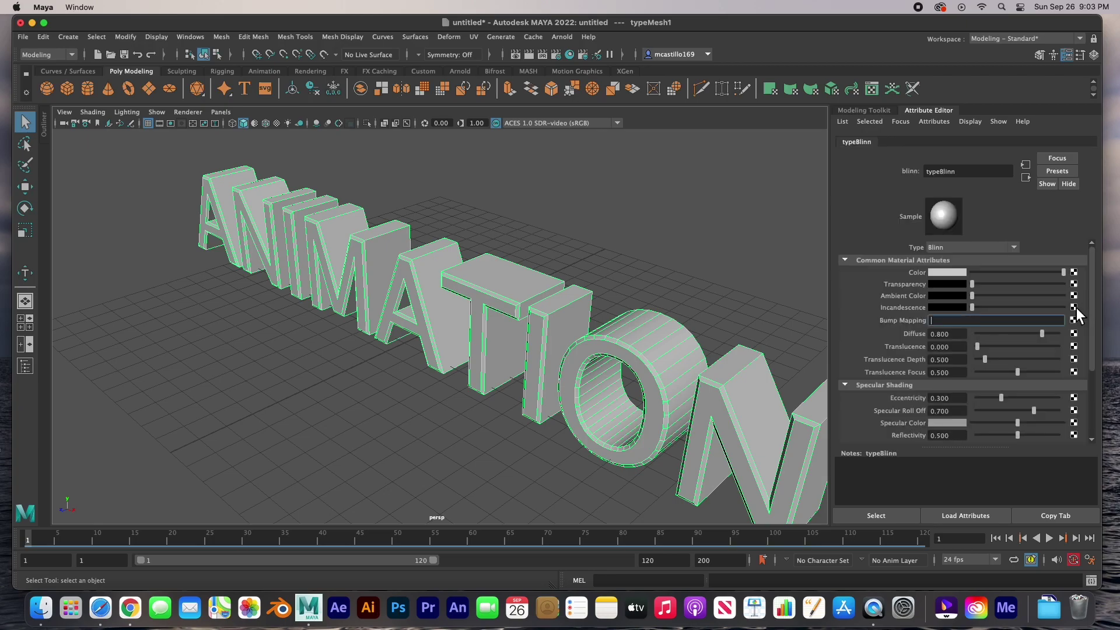
{"action": "left_click", "coordinate": [945, 274]}
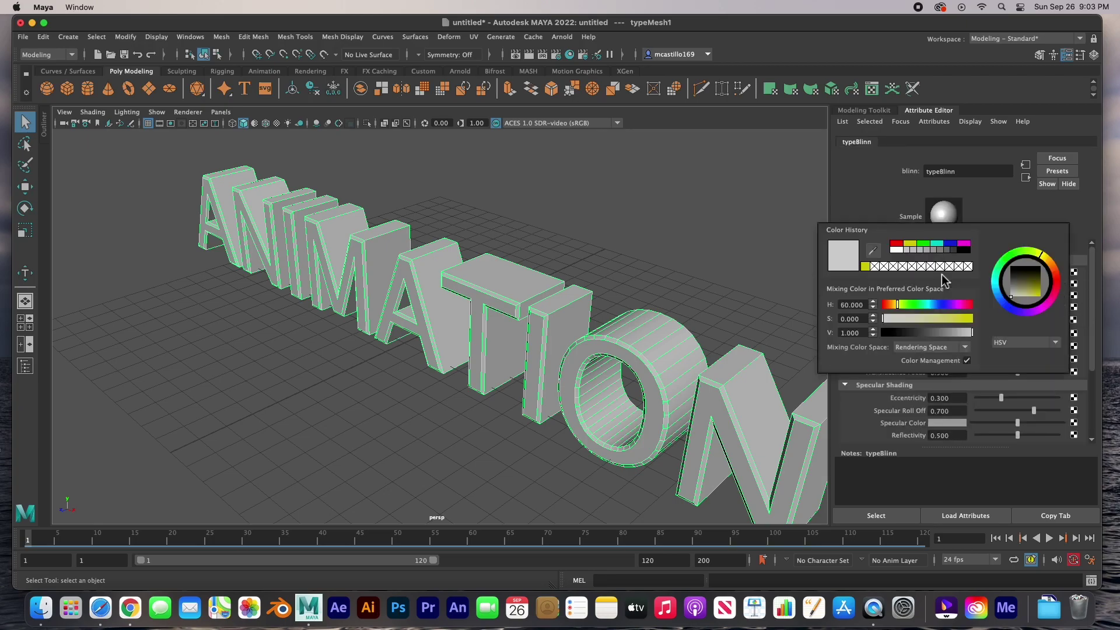
{"action": "left_click", "coordinate": [889, 304]}
{"action": "left_click_drag", "start_coordinate": [895, 325], "coordinate": [919, 321]}
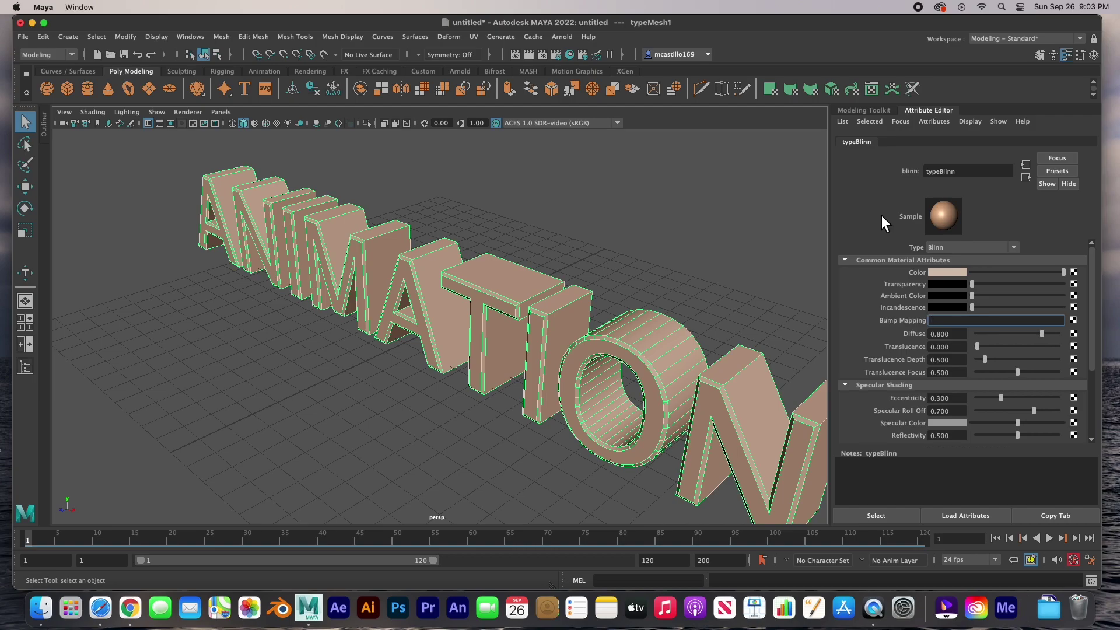
- Reselect the ANIMATION text to reload type1's texturing settings
{"action": "left_click", "coordinate": [639, 347]}
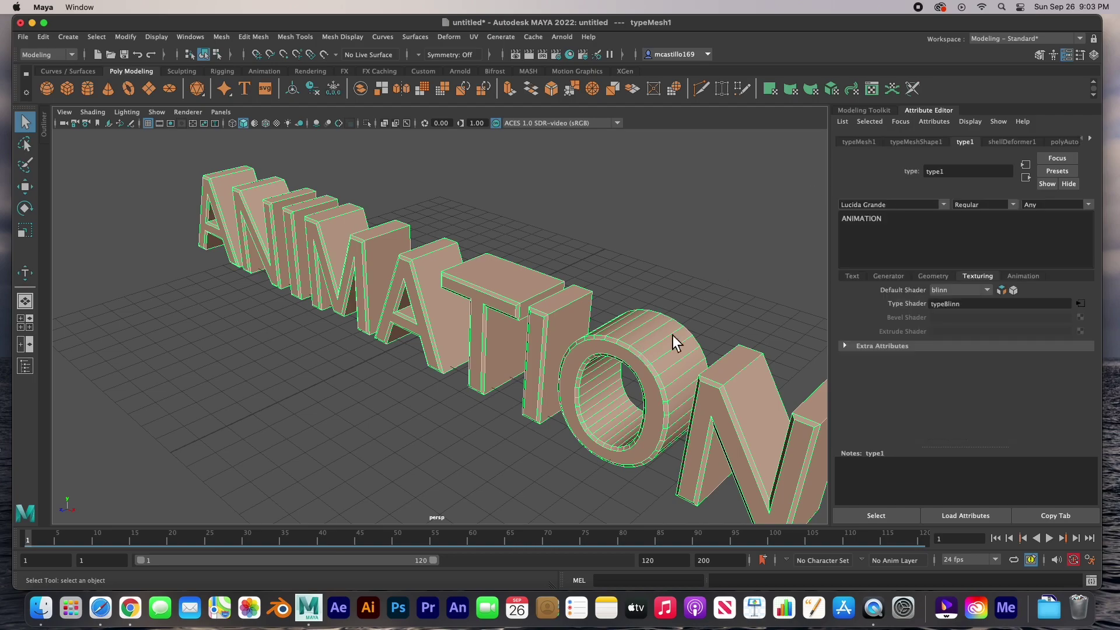
{"action": "left_click", "coordinate": [719, 291]}
{"action": "left_click", "coordinate": [659, 341]}
- Create separate cap, bevel and extrusion shaders and colour the letter faces red
{"action": "left_click", "coordinate": [1003, 290]}
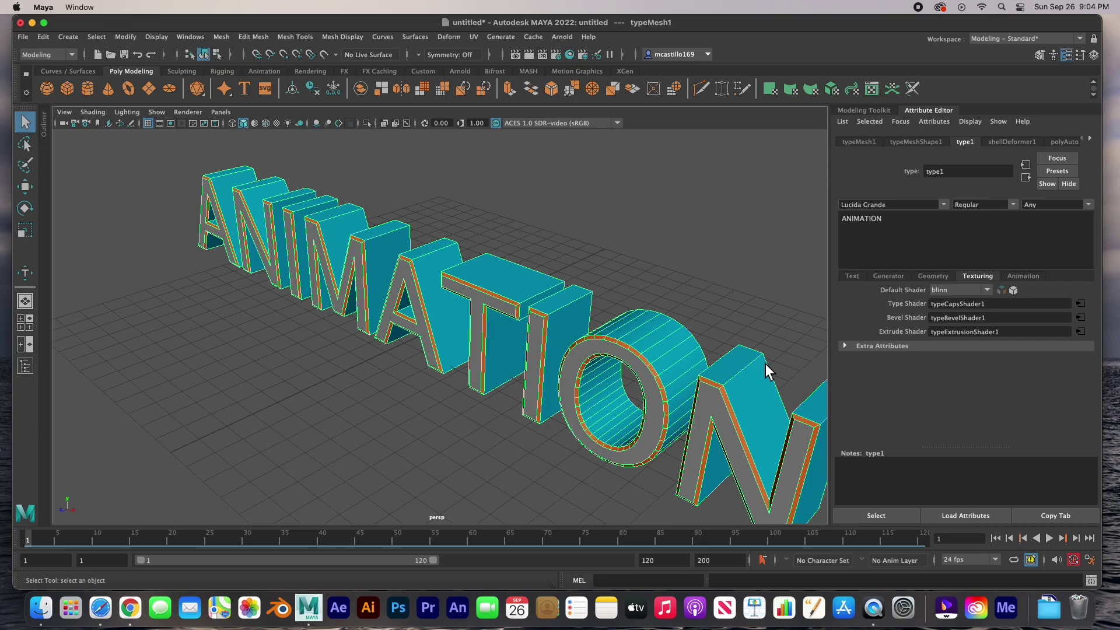
{"action": "key", "text": "f"}
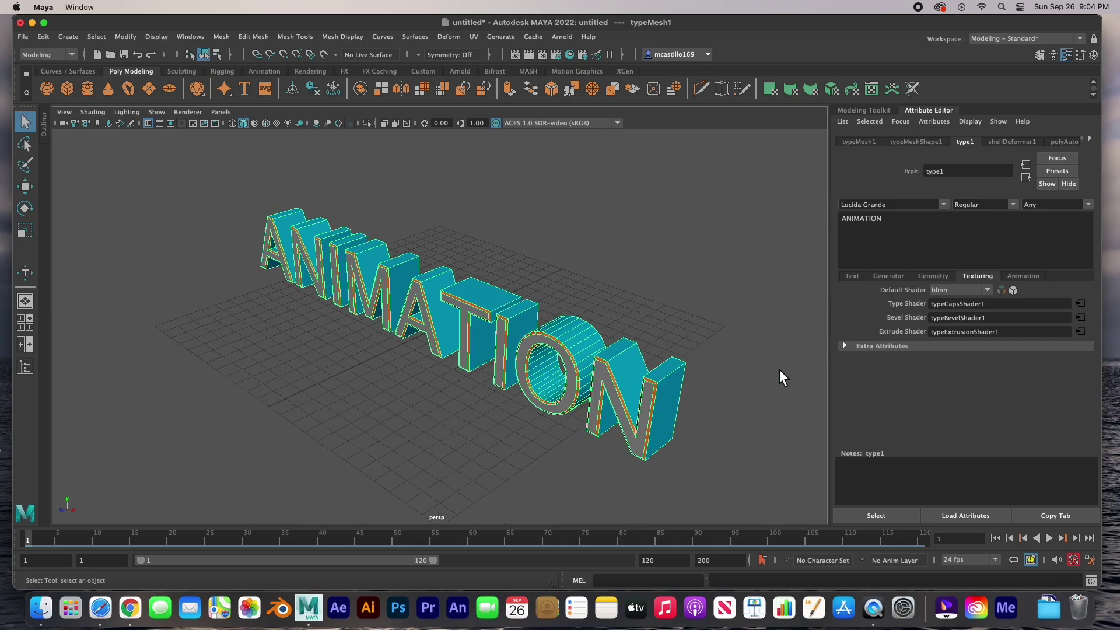
{"action": "left_click", "coordinate": [1083, 305]}
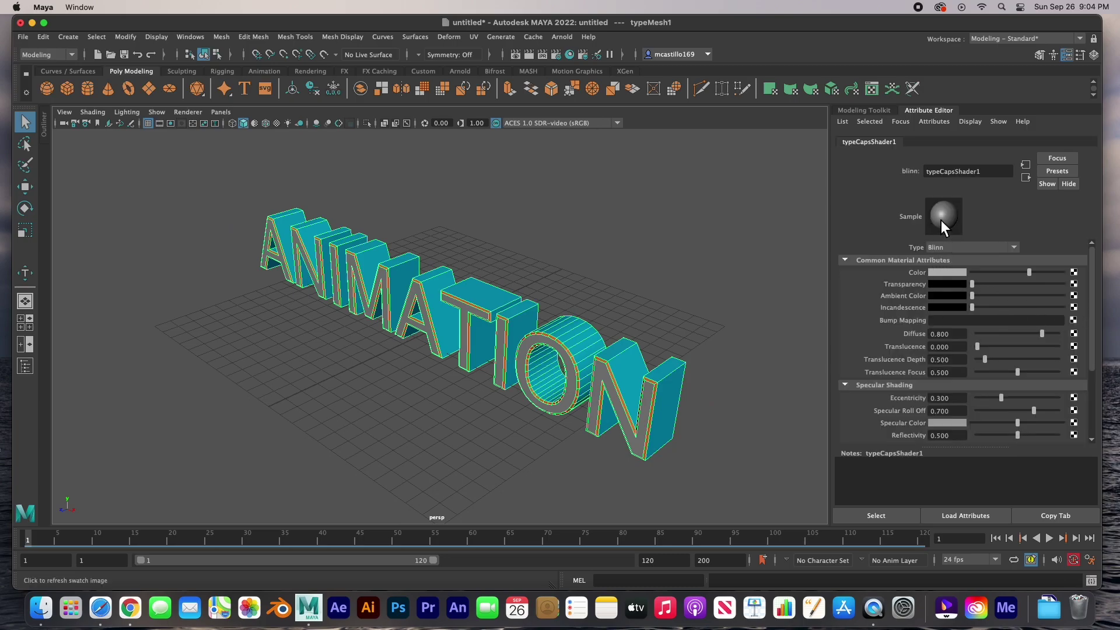
{"action": "left_click", "coordinate": [950, 273]}
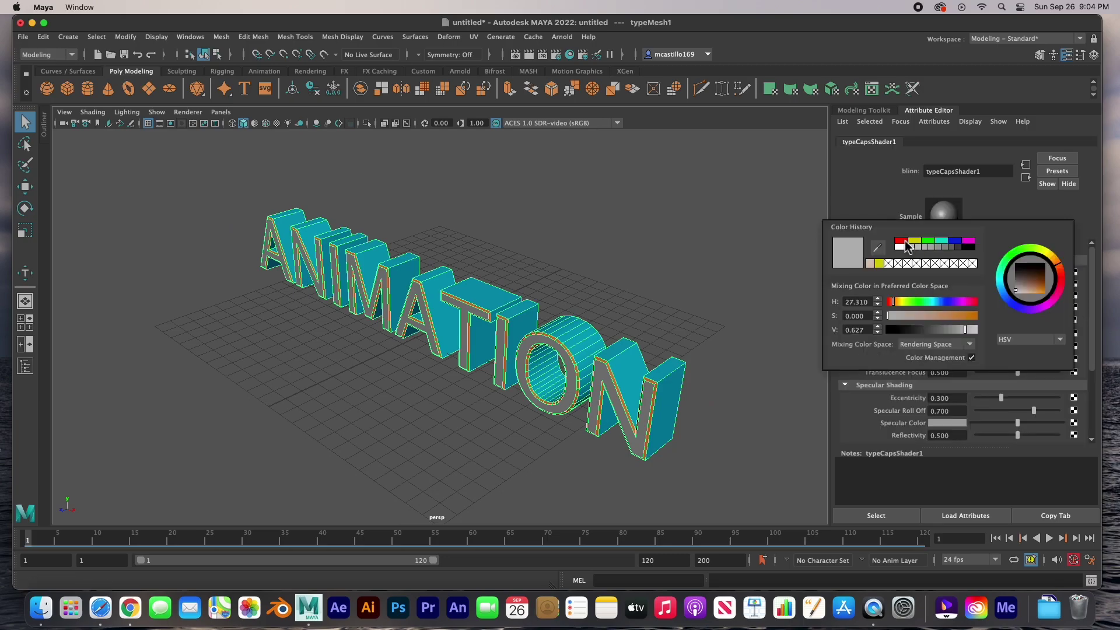
{"action": "left_click", "coordinate": [904, 241]}
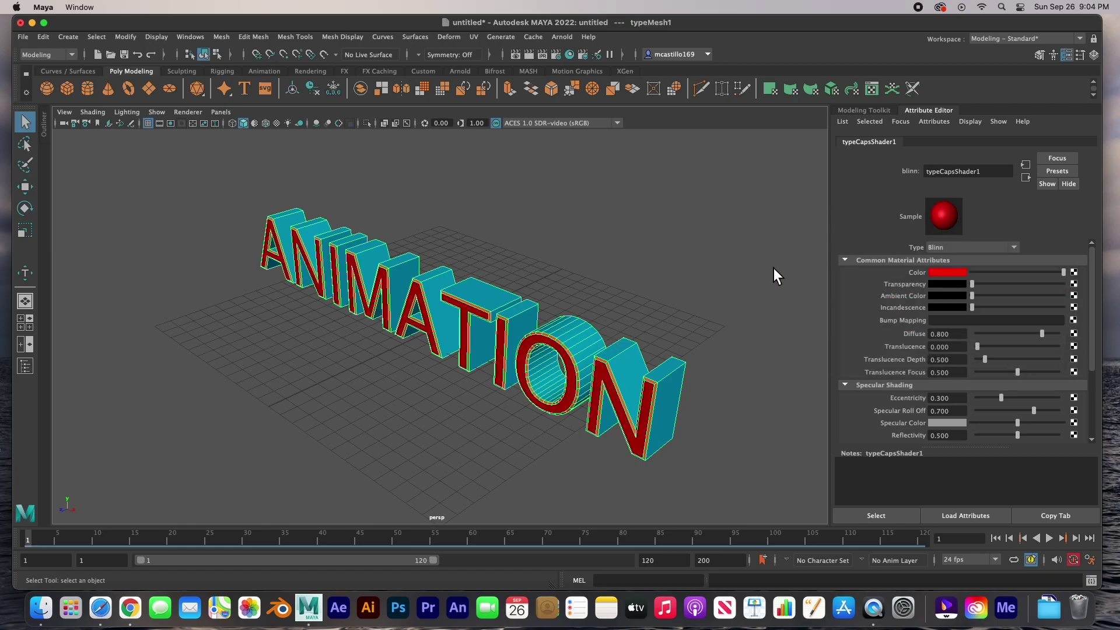
{"action": "left_click", "coordinate": [671, 342]}
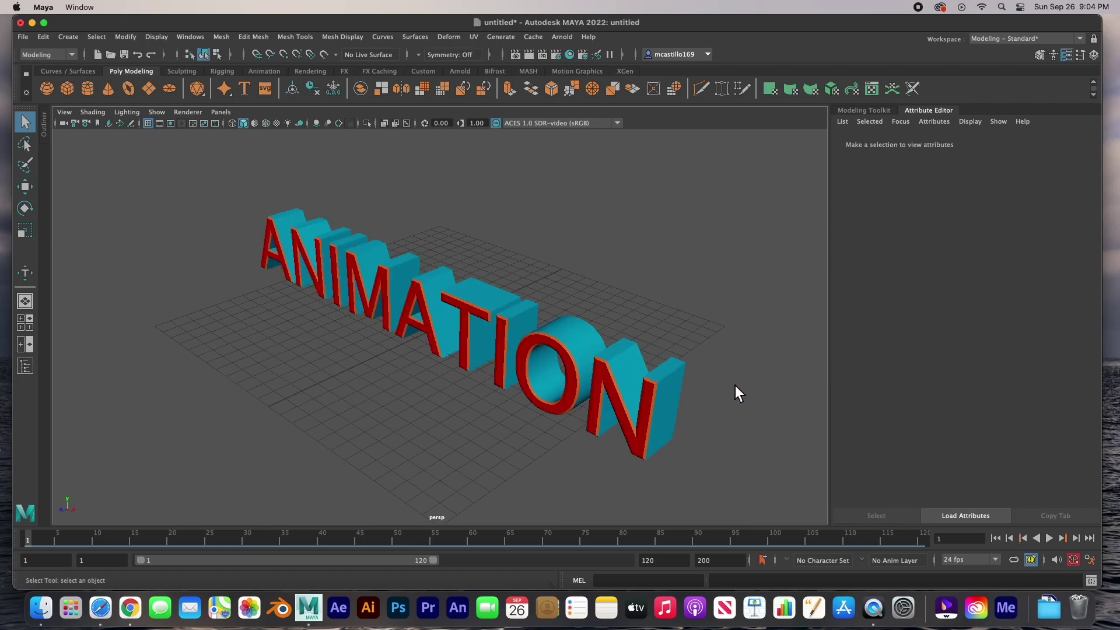
- Change the typeCapsShader1 letter-face colour to white from the colour history
{"action": "left_click", "coordinate": [652, 392]}
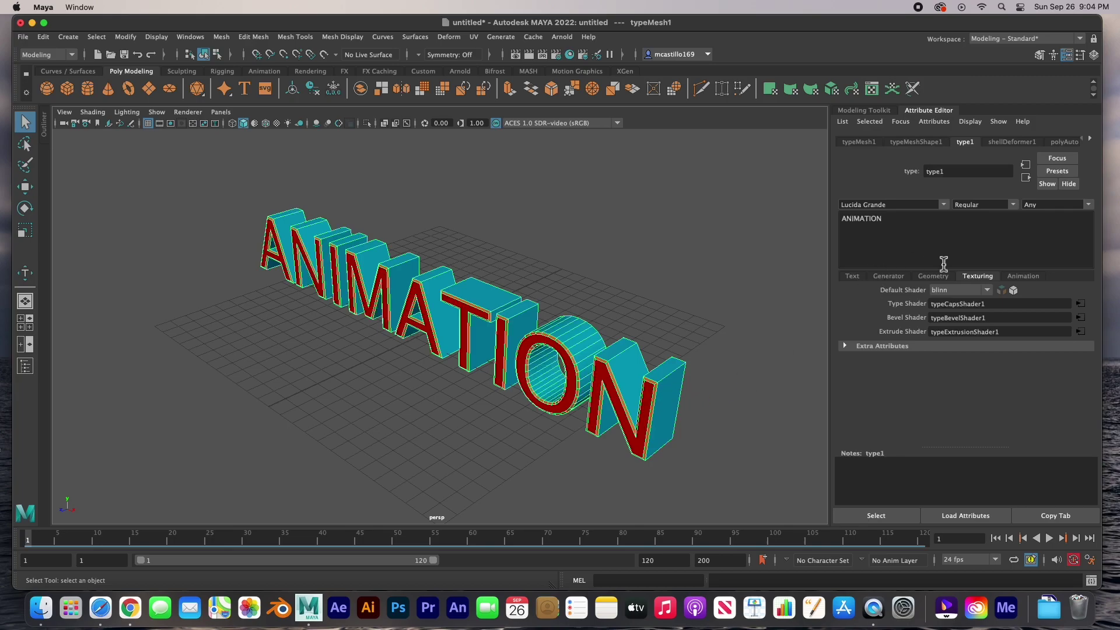
{"action": "left_click", "coordinate": [957, 303]}
{"action": "left_click", "coordinate": [955, 274]}
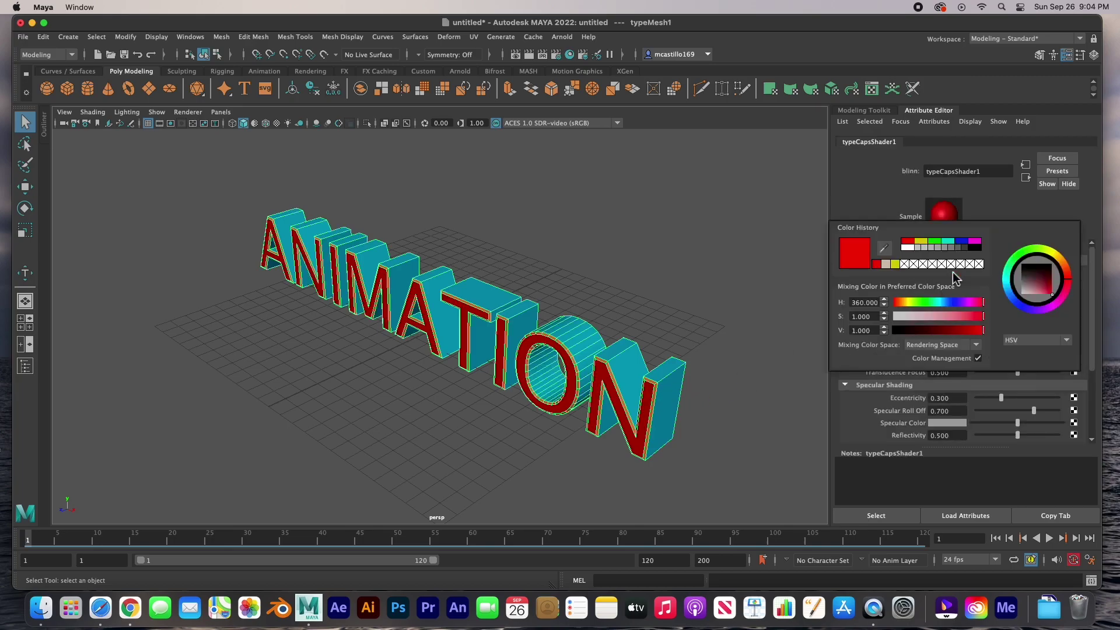
{"action": "left_click", "coordinate": [908, 248]}
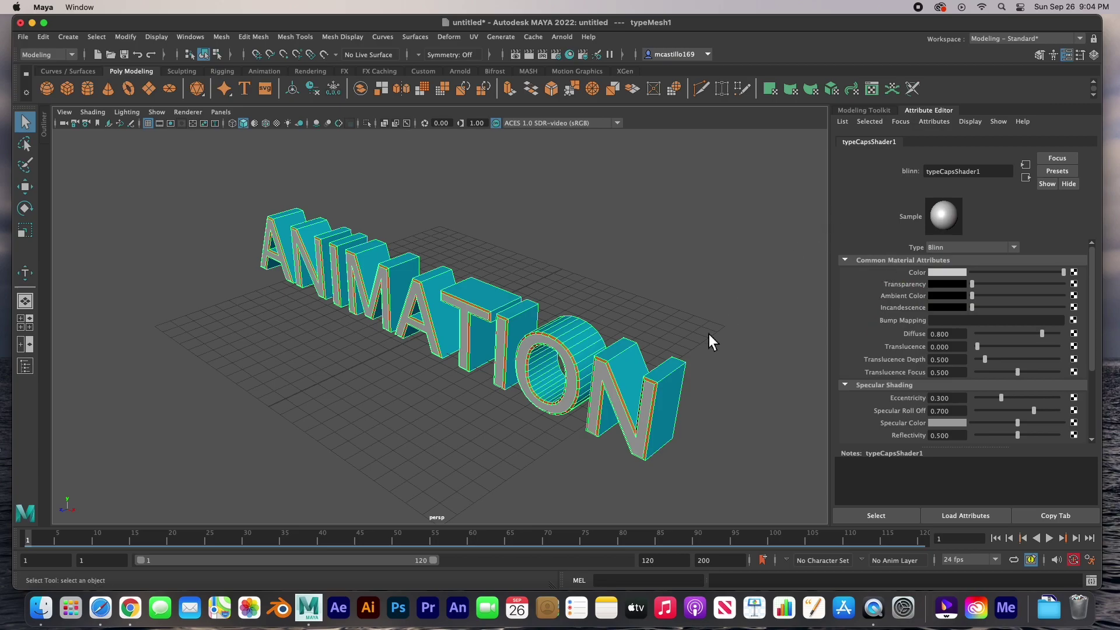
{"action": "left_click", "coordinate": [640, 330]}
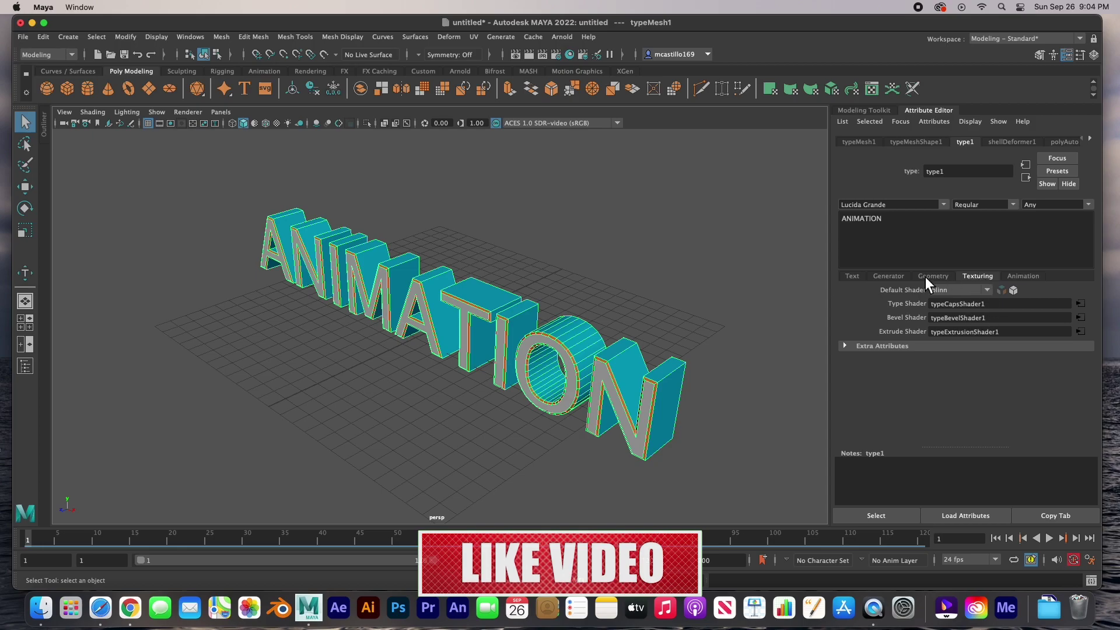
- Enable Animate on the type1 node, keeping Animation Mode set to Character
{"action": "left_click", "coordinate": [1028, 278]}
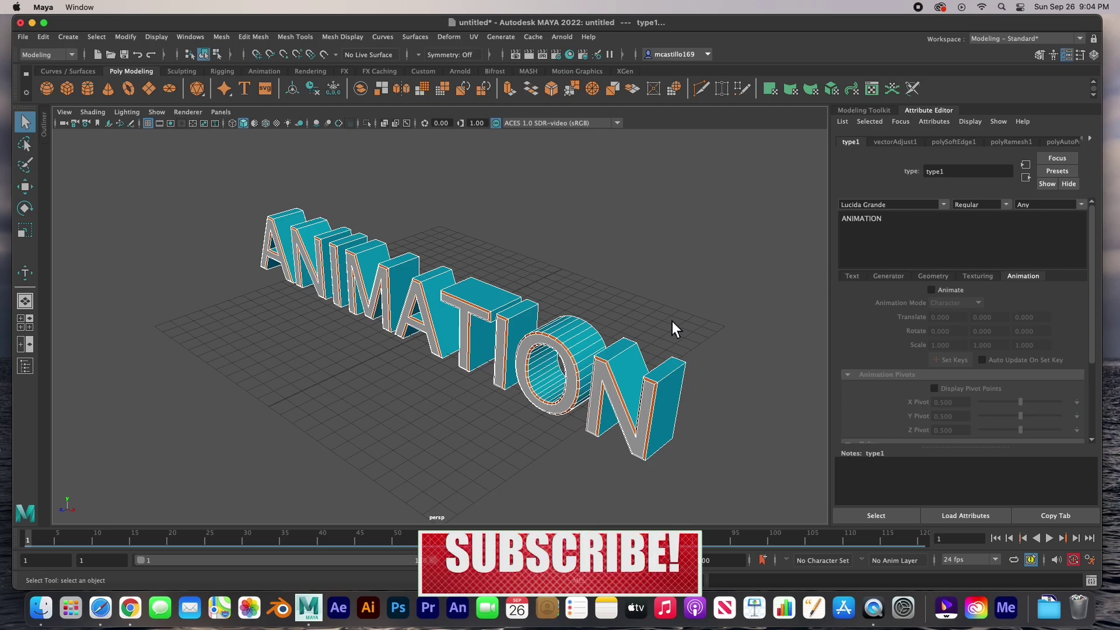
{"action": "left_click", "coordinate": [932, 291]}
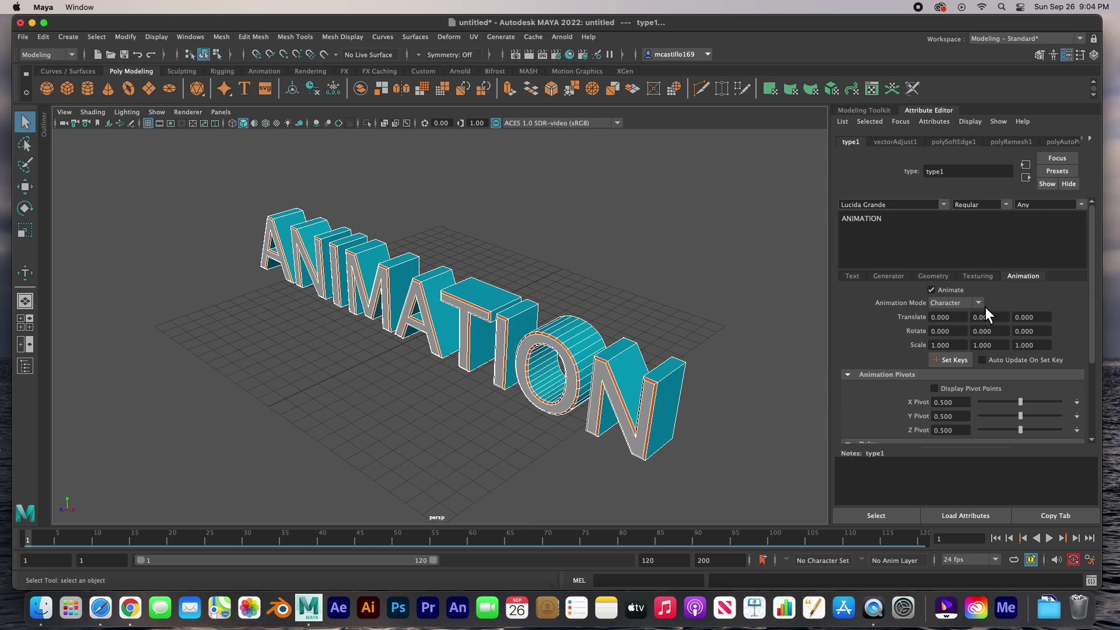
{"action": "left_click", "coordinate": [985, 307]}
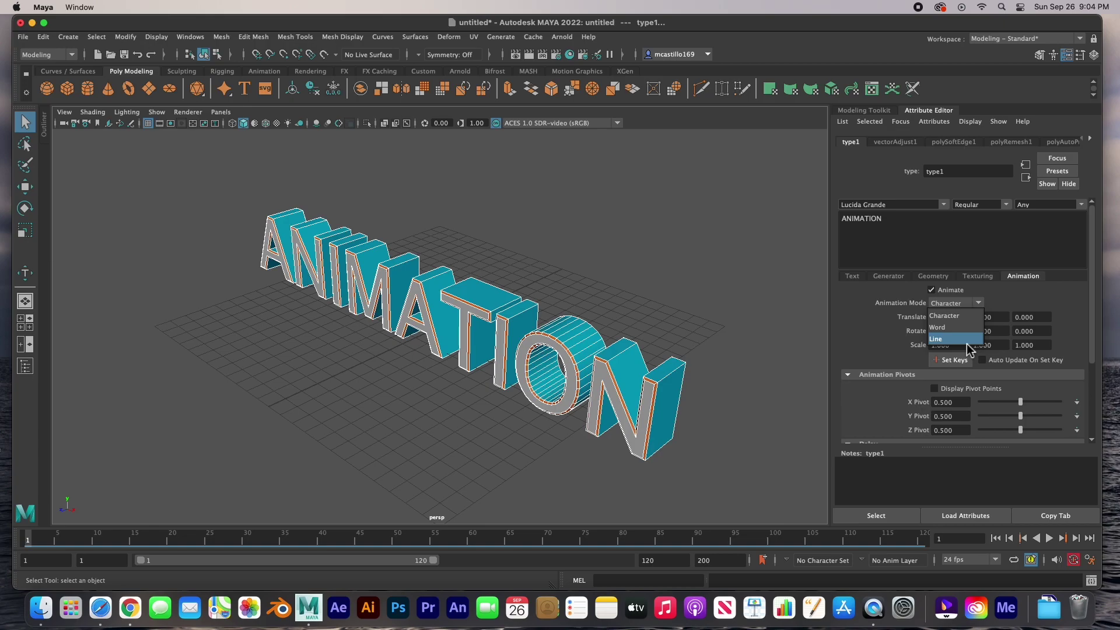
{"action": "left_click", "coordinate": [969, 316]}
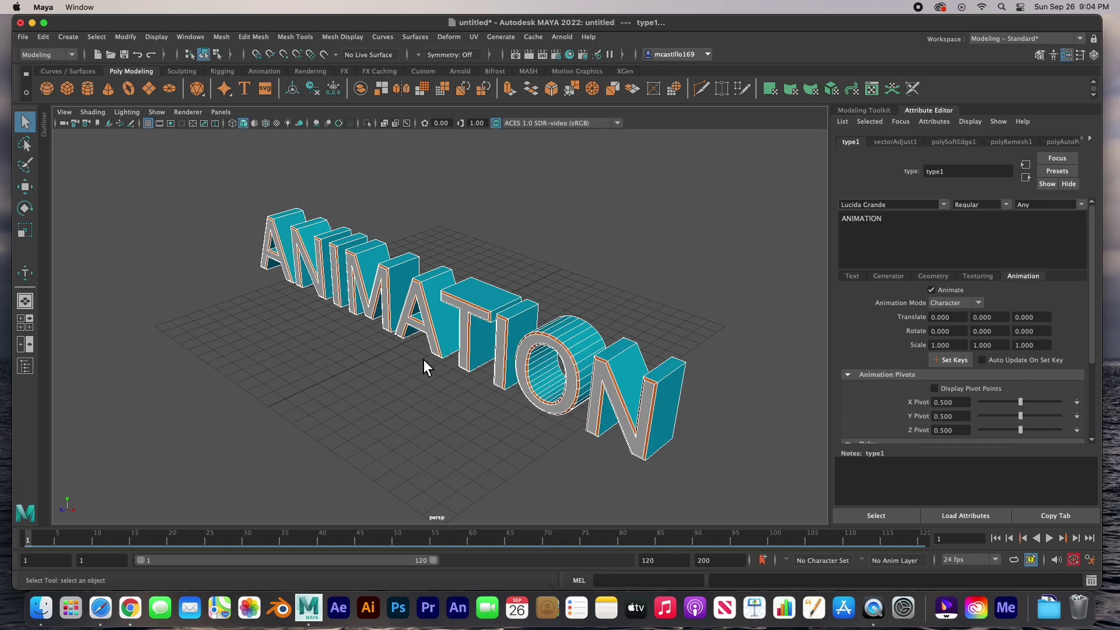
{"action": "left_click_drag", "start_coordinate": [423, 359], "coordinate": [440, 345], "text": "alt"}
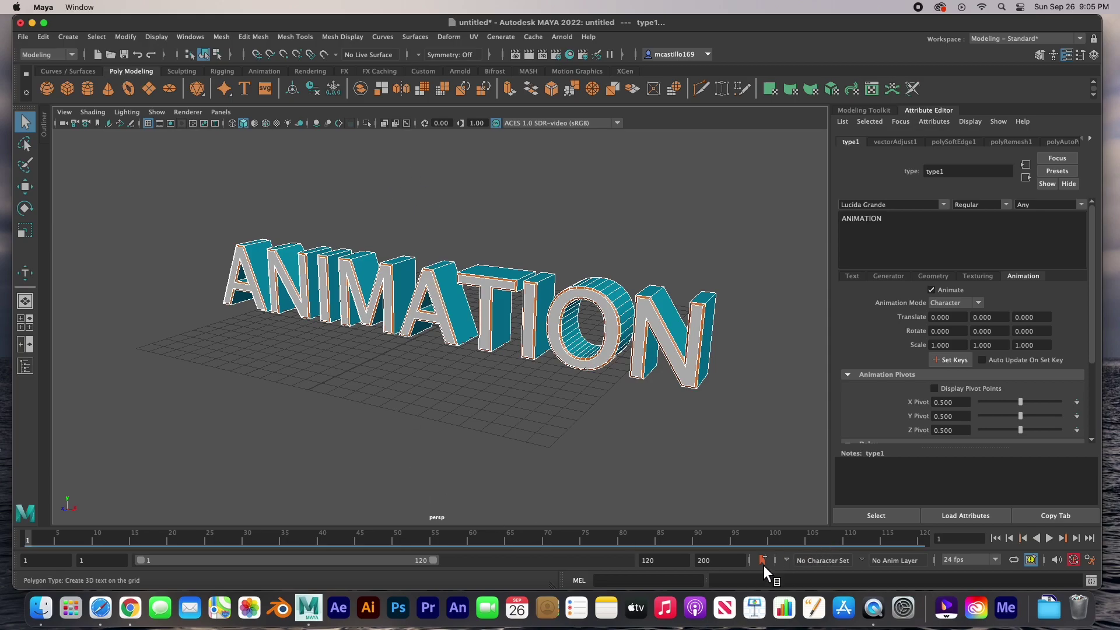
- Set the animation end time to 90 and shorten the playback range to end at 54
{"action": "double_click", "coordinate": [654, 561]}
{"action": "type", "text": "90"}
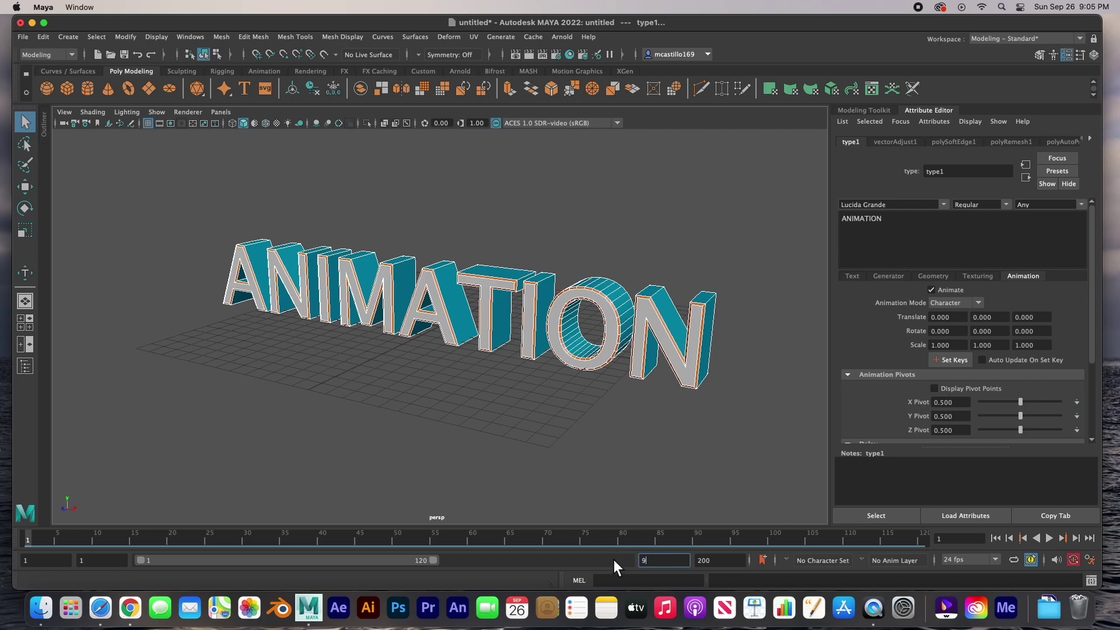
{"action": "key", "text": "Return"}
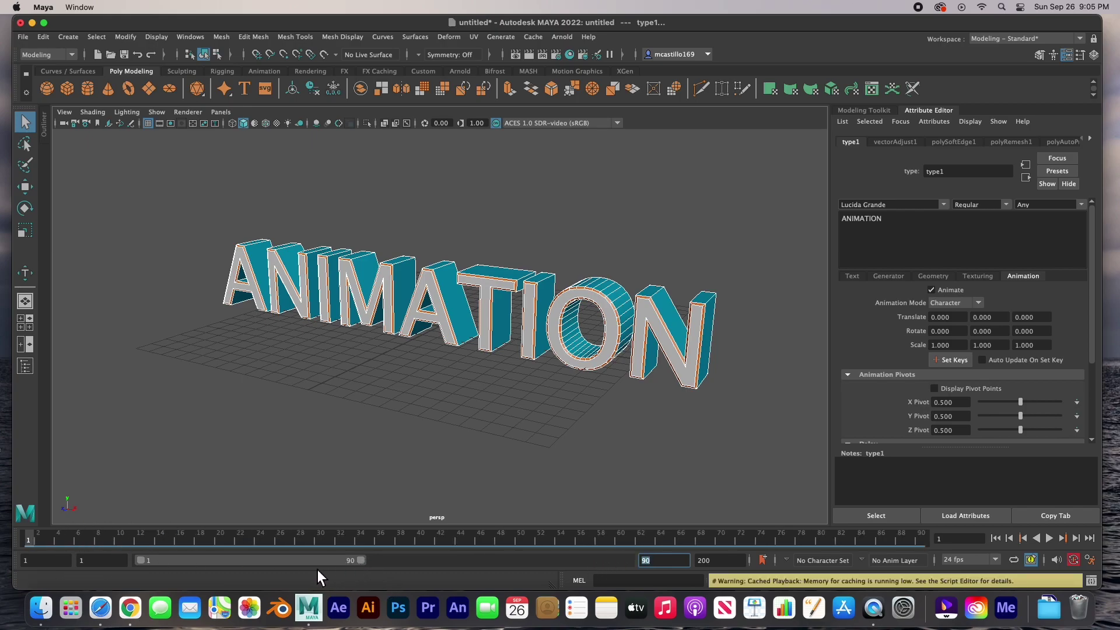
{"action": "left_click_drag", "start_coordinate": [362, 560], "coordinate": [256, 564]}
- Set the range to frames 1–45 and key Translate Y at 0 on frame 20
{"action": "left_click_drag", "start_coordinate": [145, 561], "coordinate": [140, 561]}
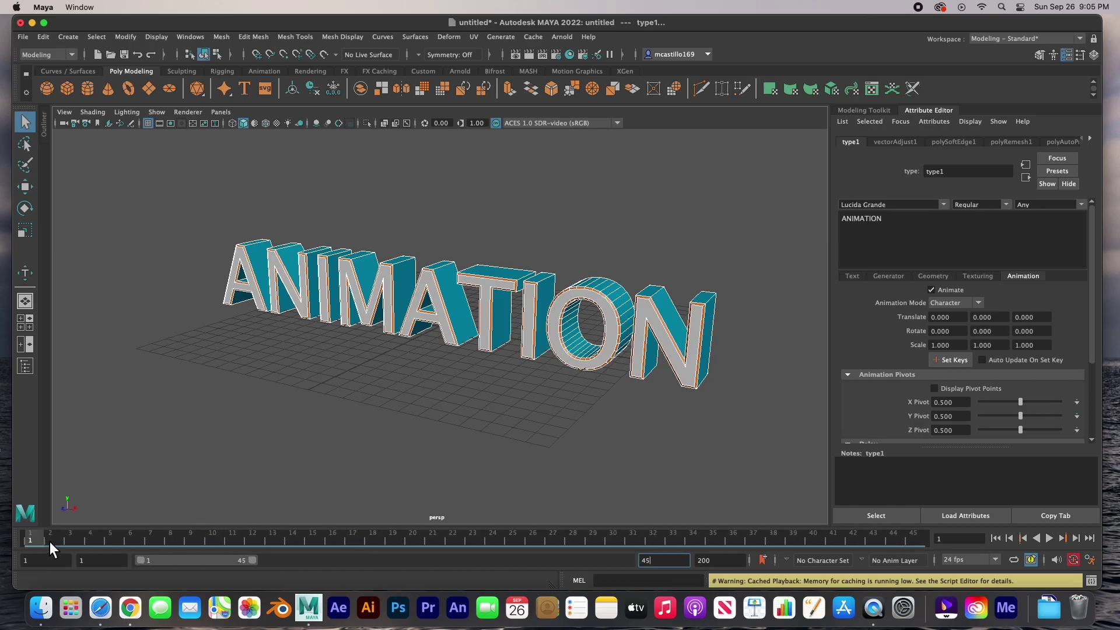
{"action": "key", "text": "alt+v"}
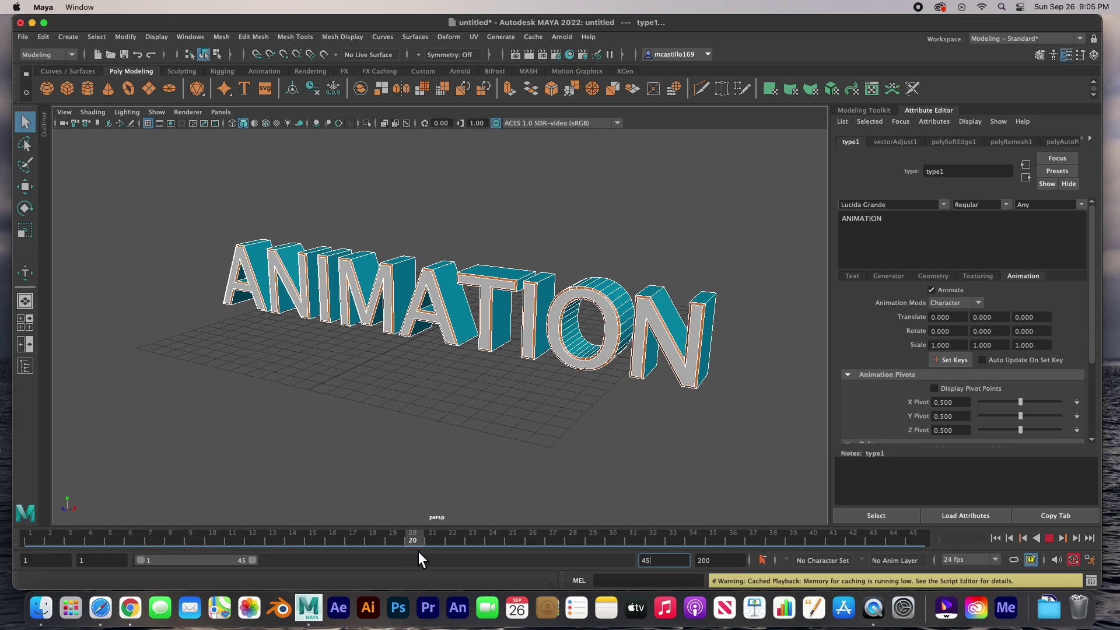
{"action": "left_click", "coordinate": [421, 540]}
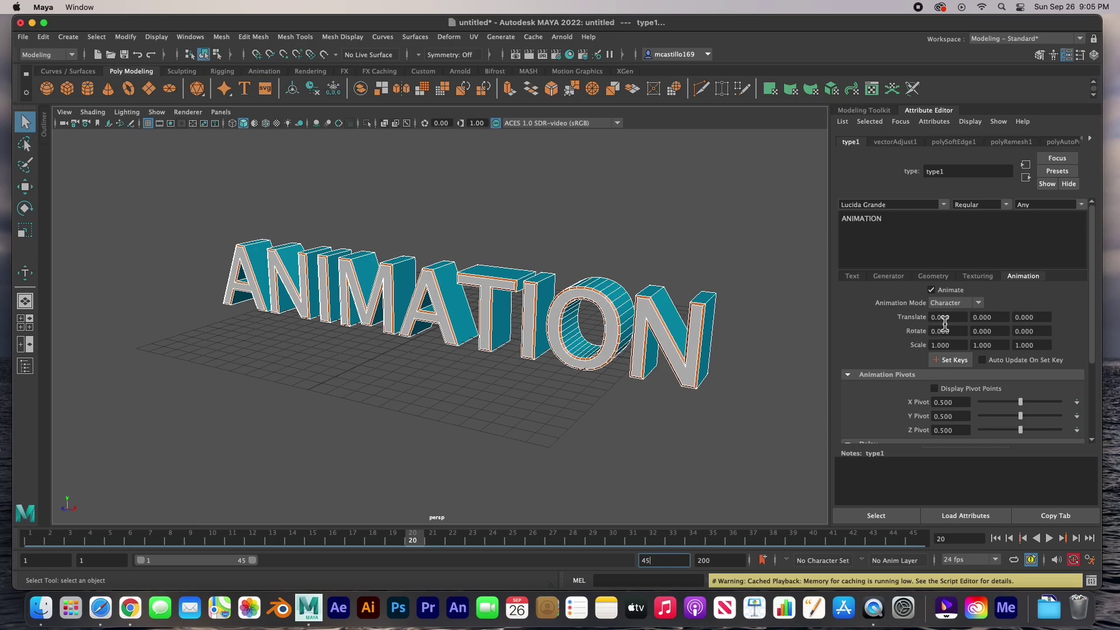
{"action": "double_click", "coordinate": [987, 321]}
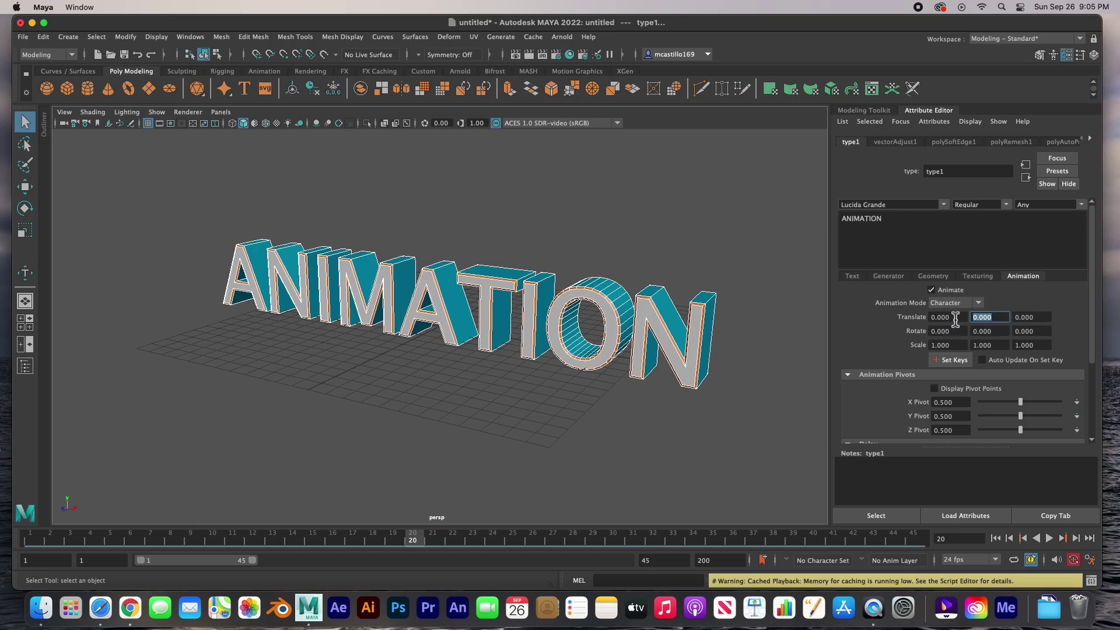
{"action": "right_click", "coordinate": [988, 317]}
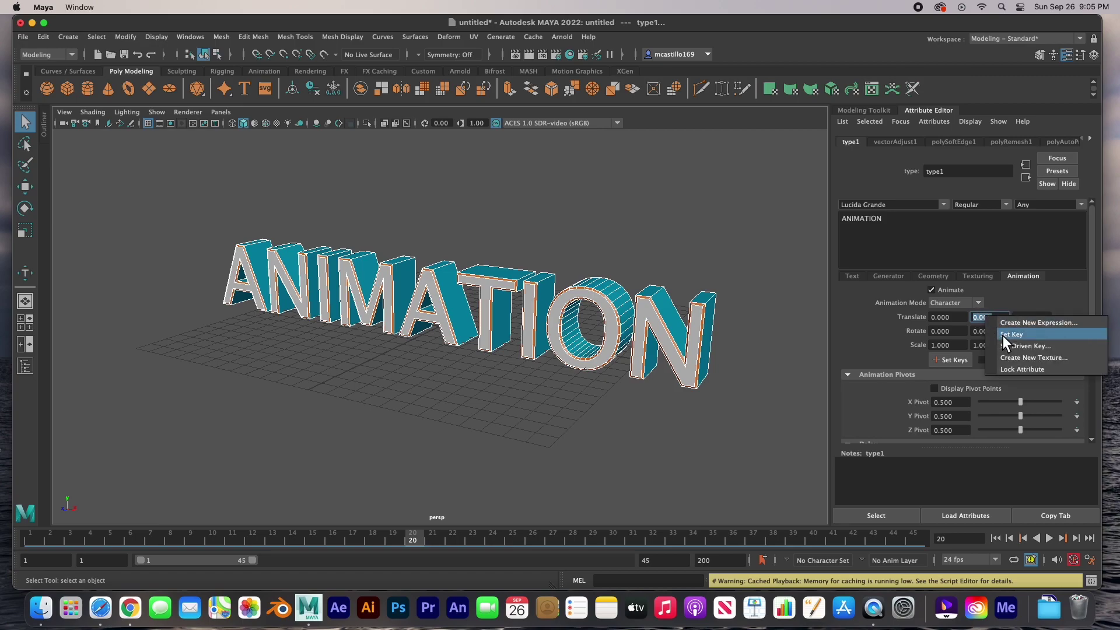
{"action": "left_click", "coordinate": [1003, 335]}
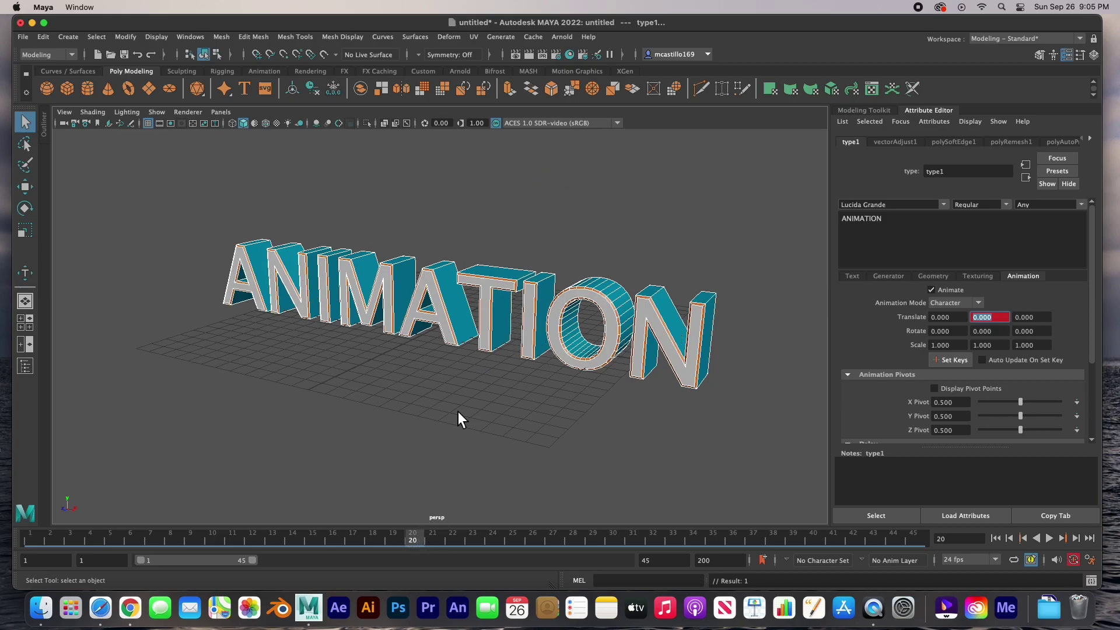
- At frame 1 set Translate Y to 4, then scrub to preview the drop
{"action": "left_click_drag", "start_coordinate": [415, 538], "coordinate": [176, 537]}
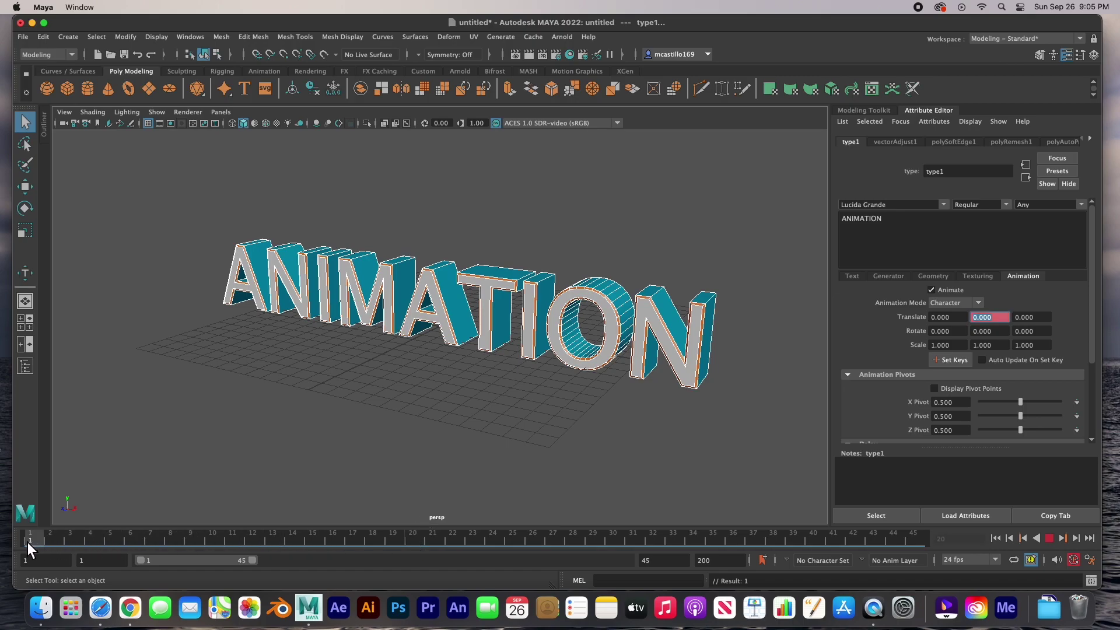
{"action": "left_click_drag", "start_coordinate": [27, 542], "coordinate": [30, 541]}
{"action": "type", "text": "3"}
{"action": "key", "text": "Return"}
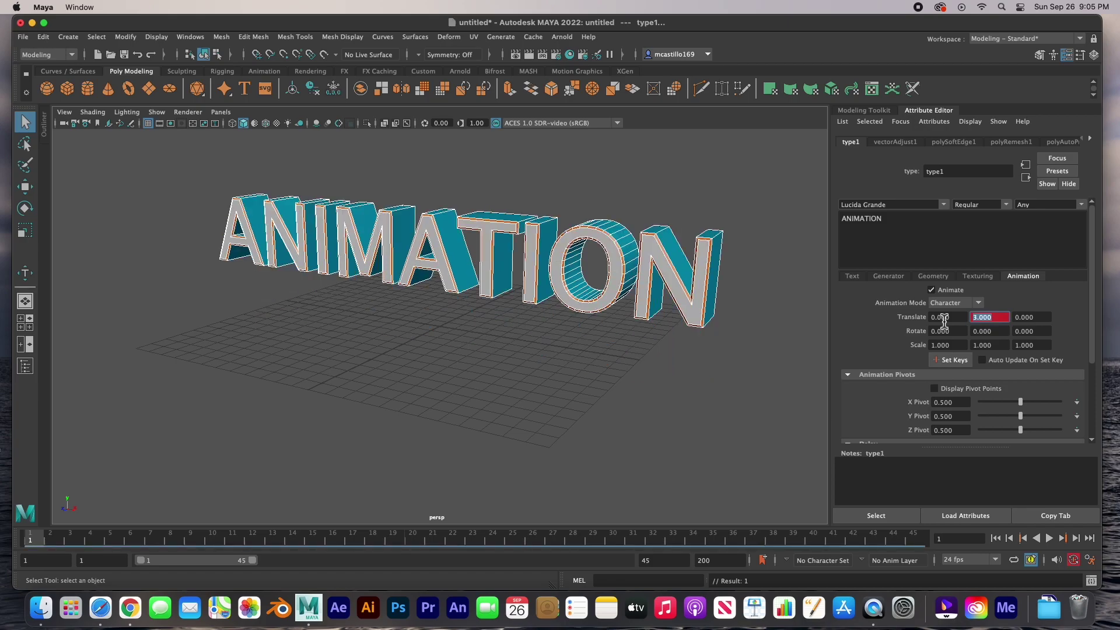
{"action": "type", "text": "4"}
{"action": "key", "text": "Return"}
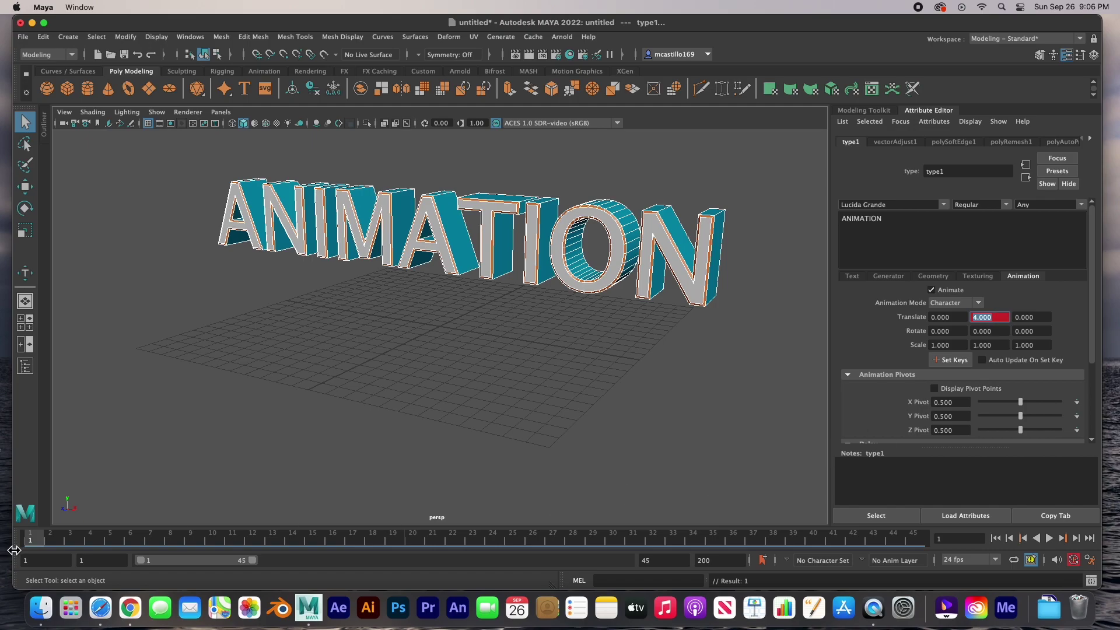
{"action": "mouse_move", "coordinate": [33, 537]}
{"action": "left_mouse_down"}
{"action": "mouse_move", "coordinate": [132, 538]}
{"action": "mouse_move", "coordinate": [33, 528]}
{"action": "left_mouse_up"}
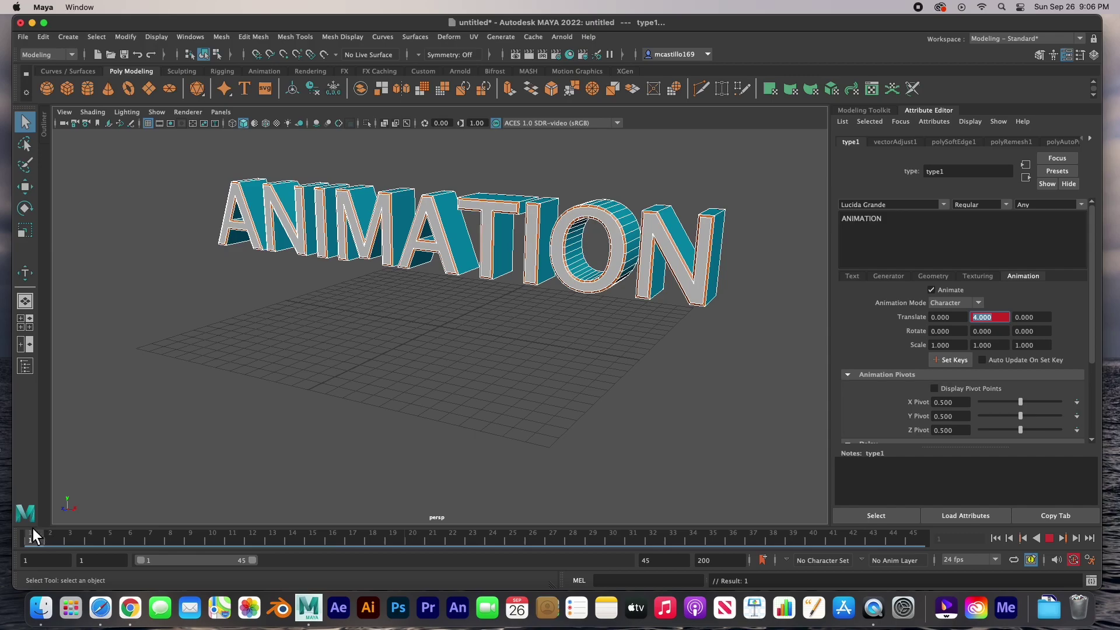
- Keep auto keyframing on, extend the timeline end to frame 90, and play the letter drop
{"action": "left_click", "coordinate": [1072, 560]}
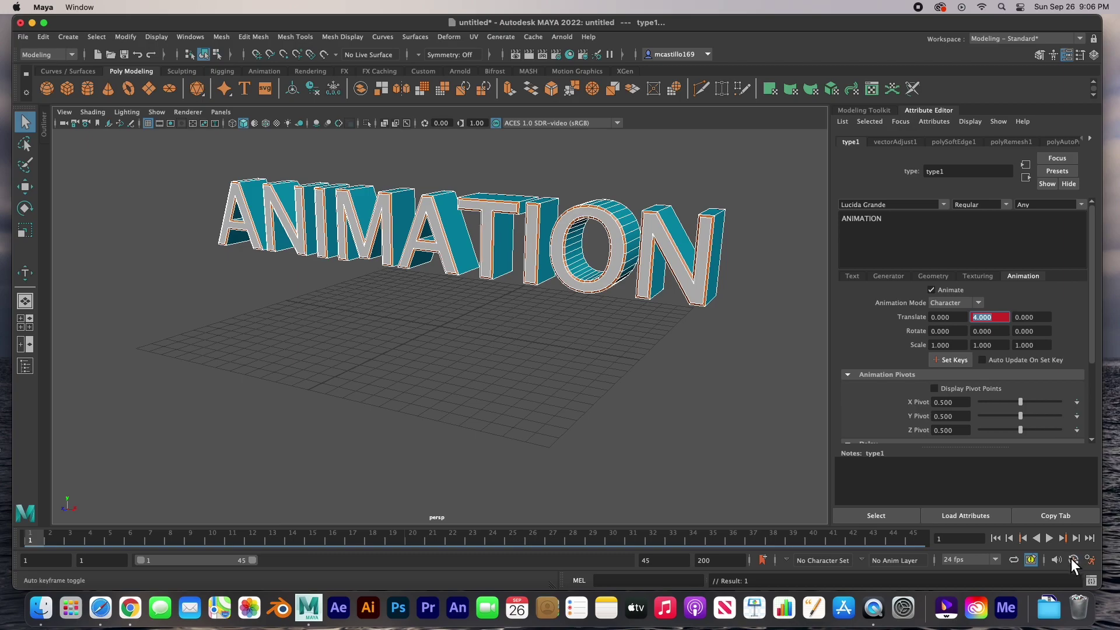
{"action": "left_click", "coordinate": [1073, 560]}
{"action": "type", "text": "90"}
{"action": "key", "text": "Return"}
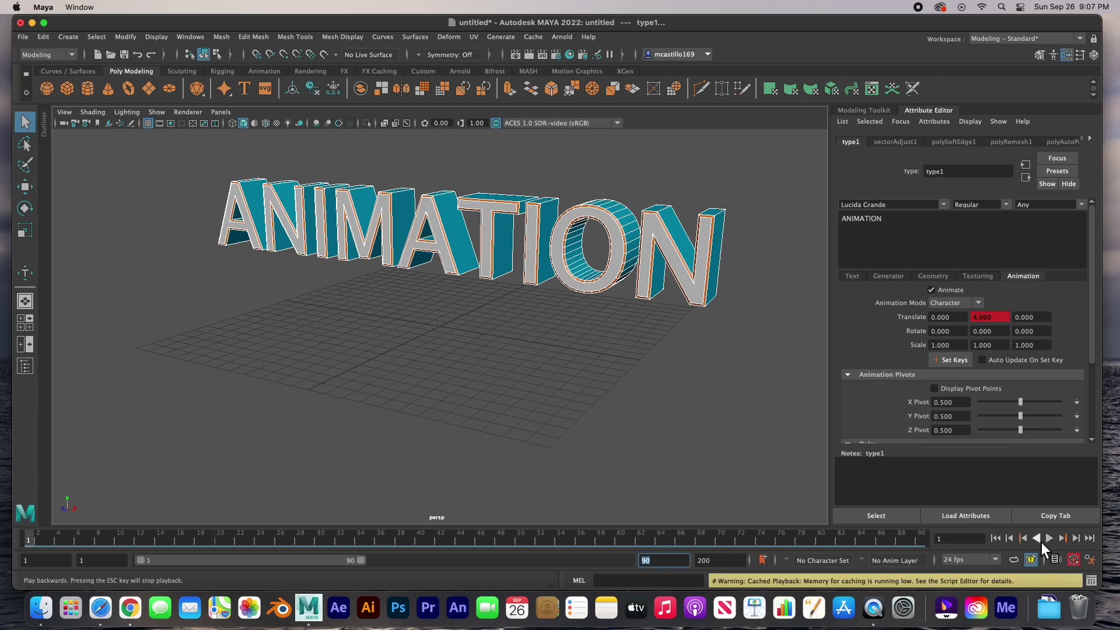
{"action": "left_click", "coordinate": [1051, 538]}
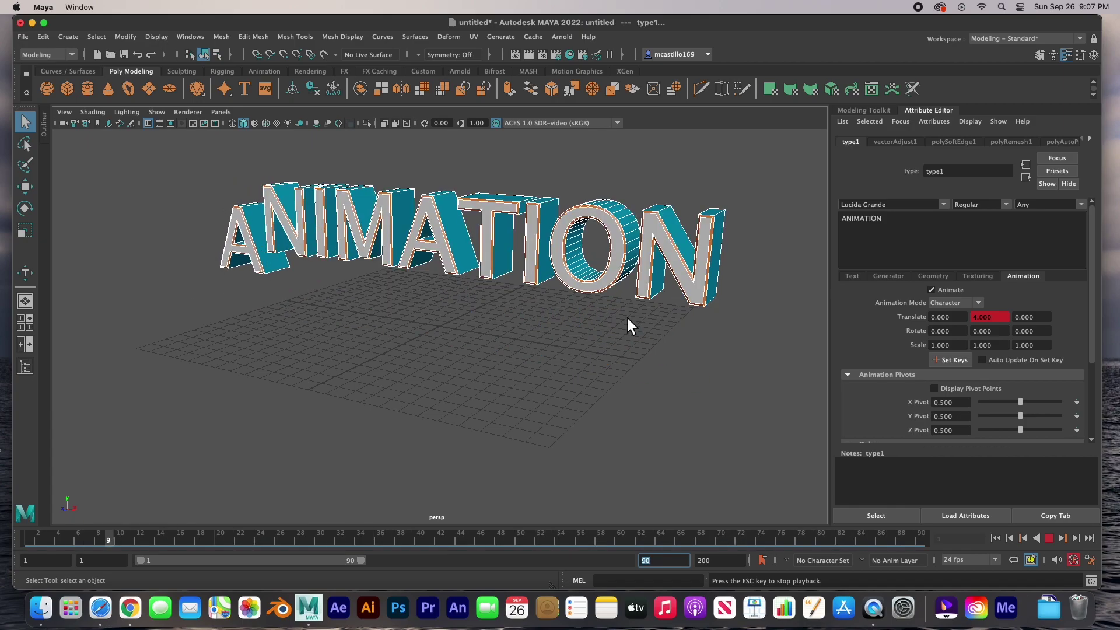
- Key Rotate Y at 360 degrees on frame 20
{"action": "left_click", "coordinate": [1050, 538]}
{"action": "left_click_drag", "start_coordinate": [267, 538], "coordinate": [222, 541]}
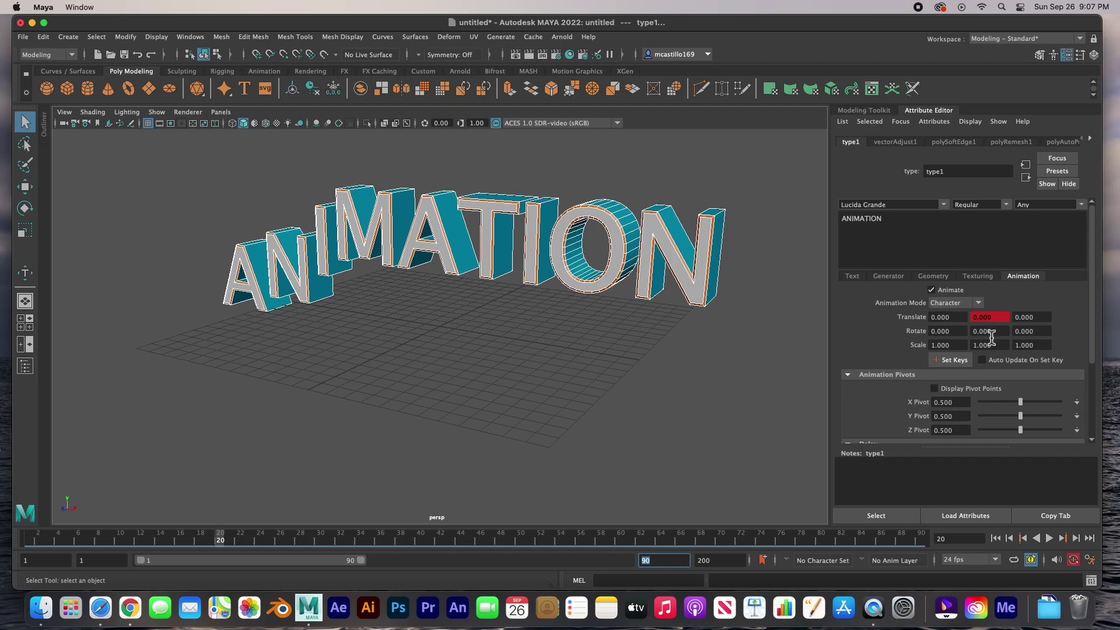
{"action": "left_click", "coordinate": [973, 331]}
{"action": "type", "text": "360"}
{"action": "key", "text": "Return"}
{"action": "right_click", "coordinate": [998, 331]}
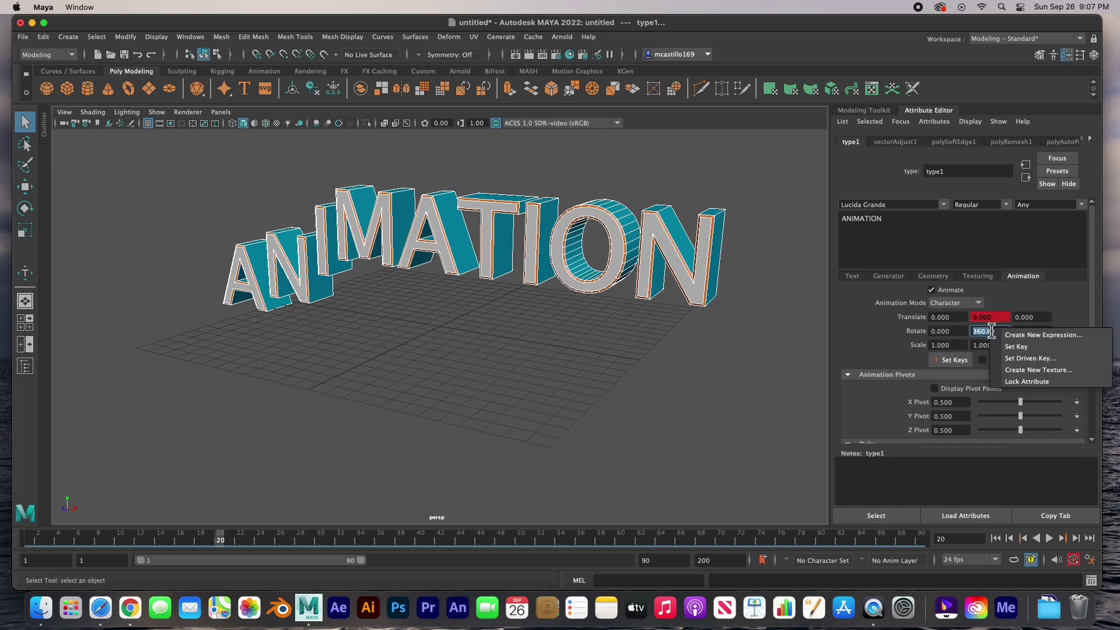
{"action": "left_click", "coordinate": [1017, 348]}
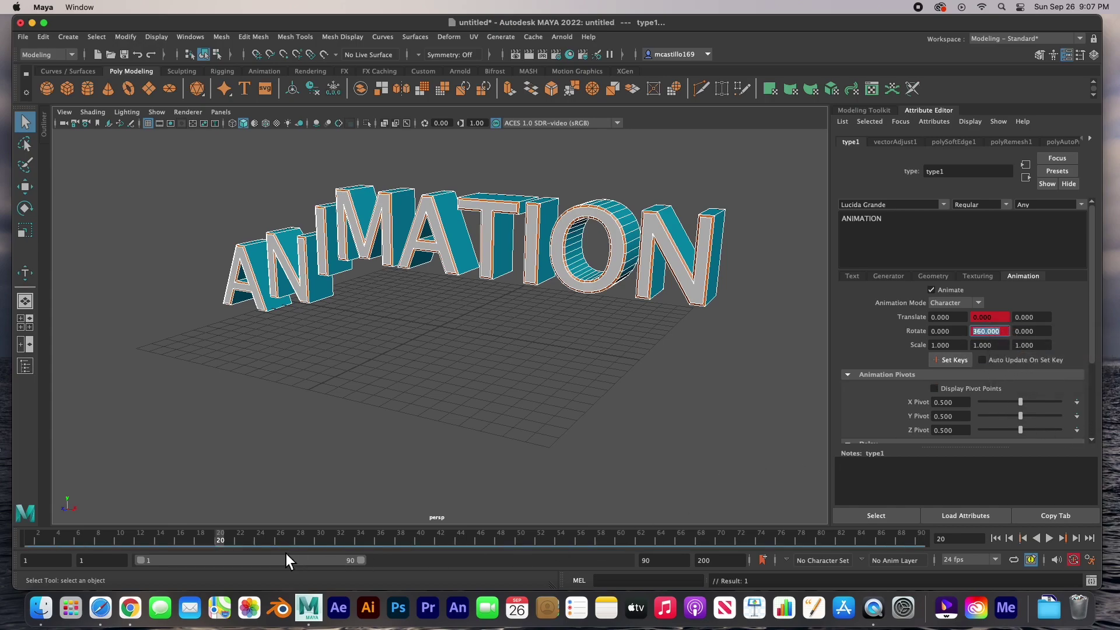
- Set Rotate Y to 0 at frame 1, preview the spin, and return to frame 1
{"action": "left_click_drag", "start_coordinate": [224, 539], "coordinate": [18, 545]}
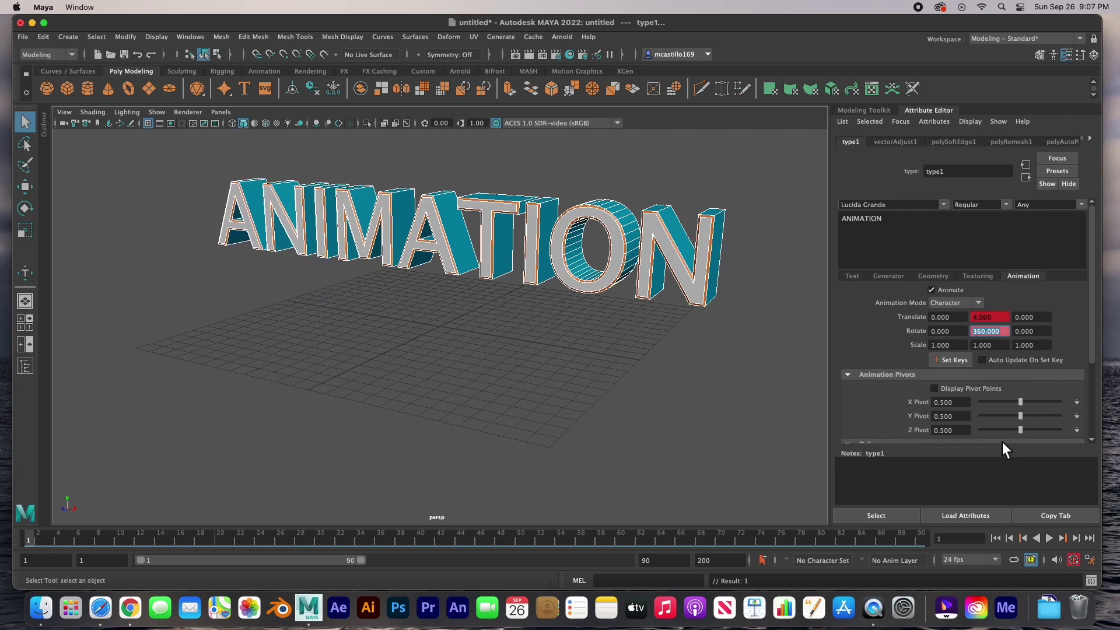
{"action": "type", "text": "0"}
{"action": "key", "text": "Tab"}
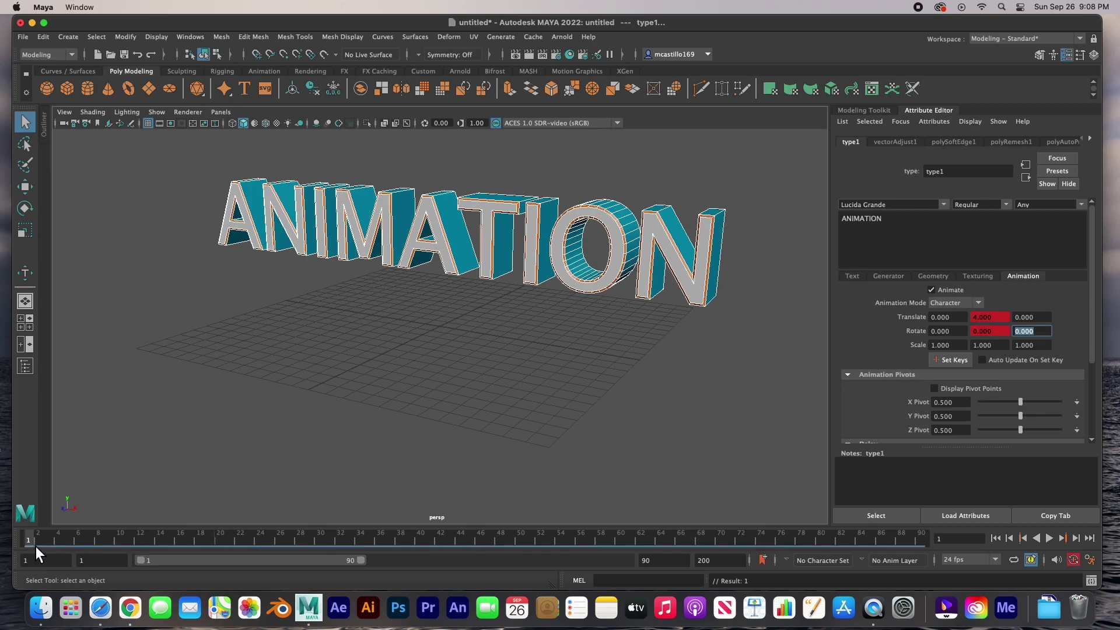
{"action": "left_click", "coordinate": [1049, 538]}
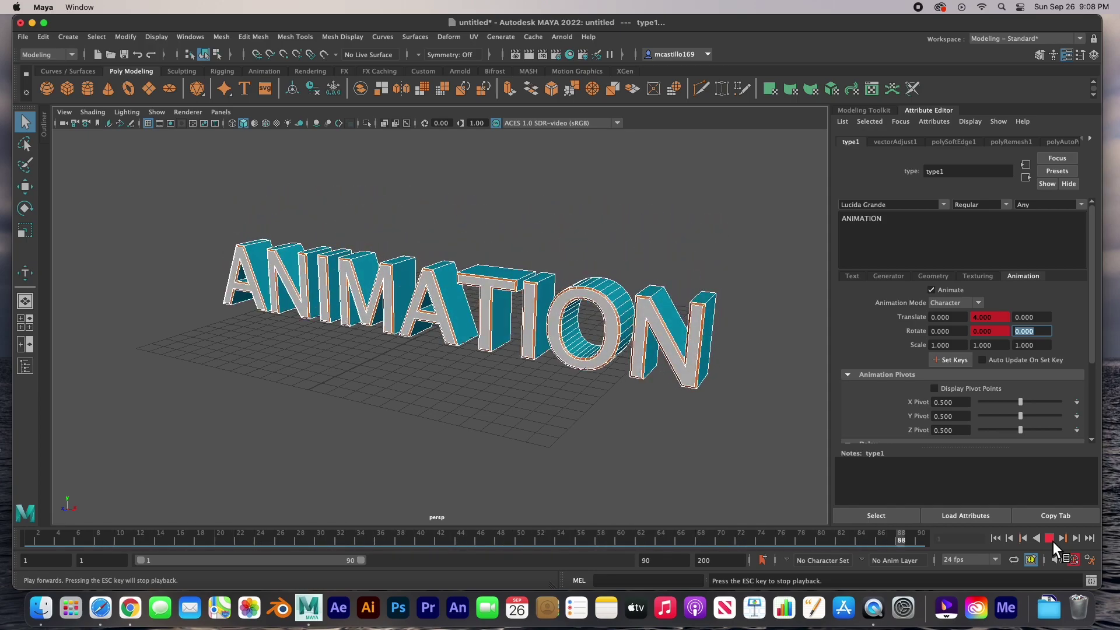
{"action": "left_click", "coordinate": [1049, 538]}
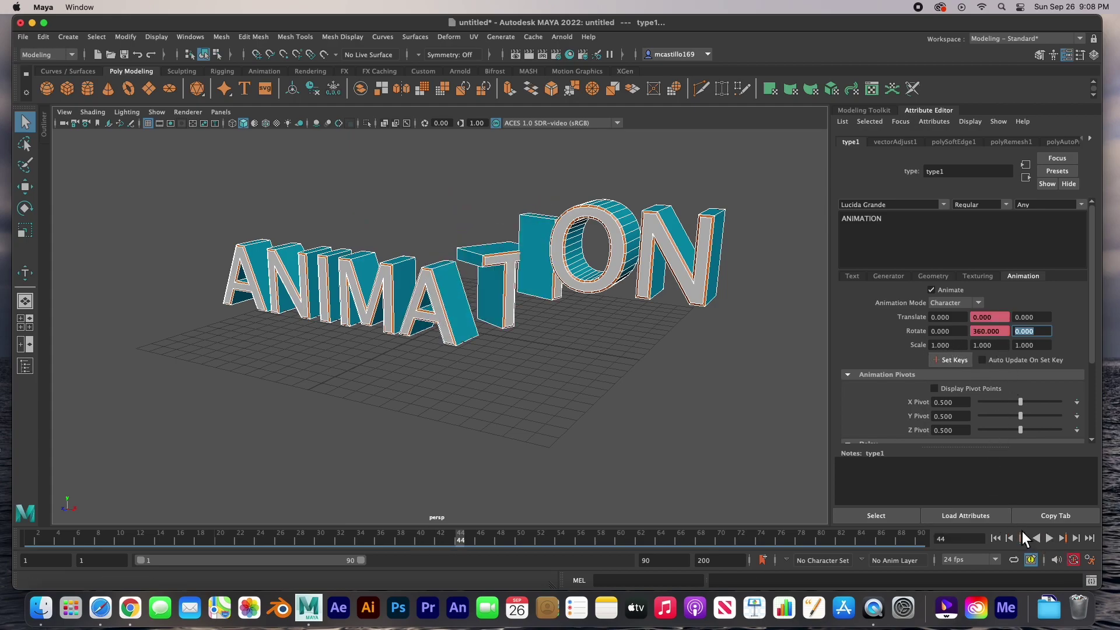
{"action": "left_click", "coordinate": [996, 539]}
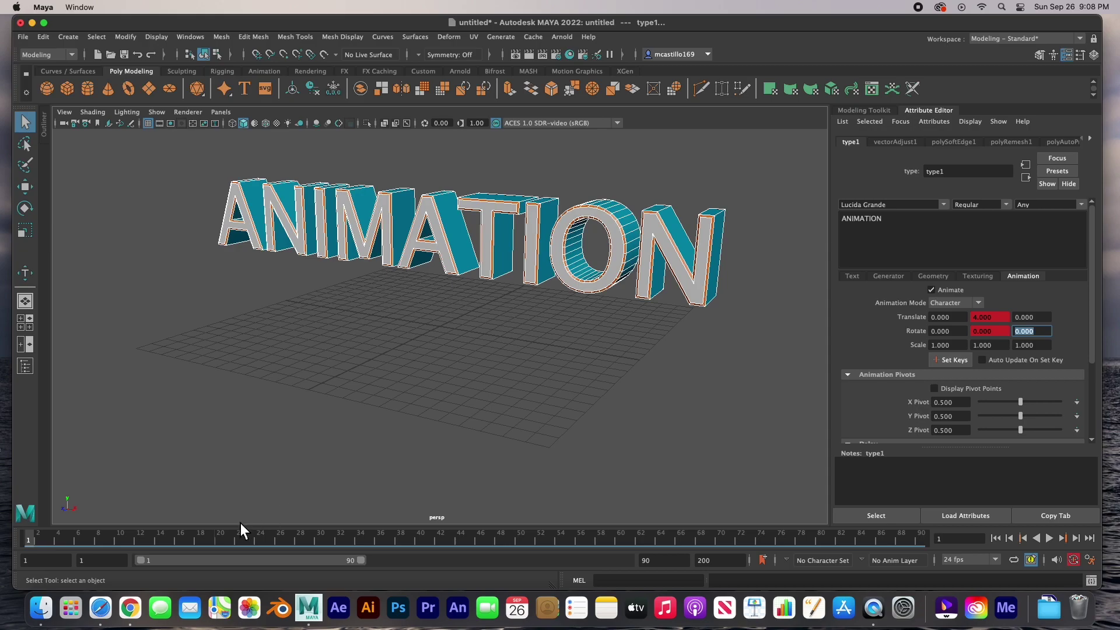
- Key Scale X, Y and Z at full size 1.0 on frame 20
{"action": "left_click", "coordinate": [222, 537]}
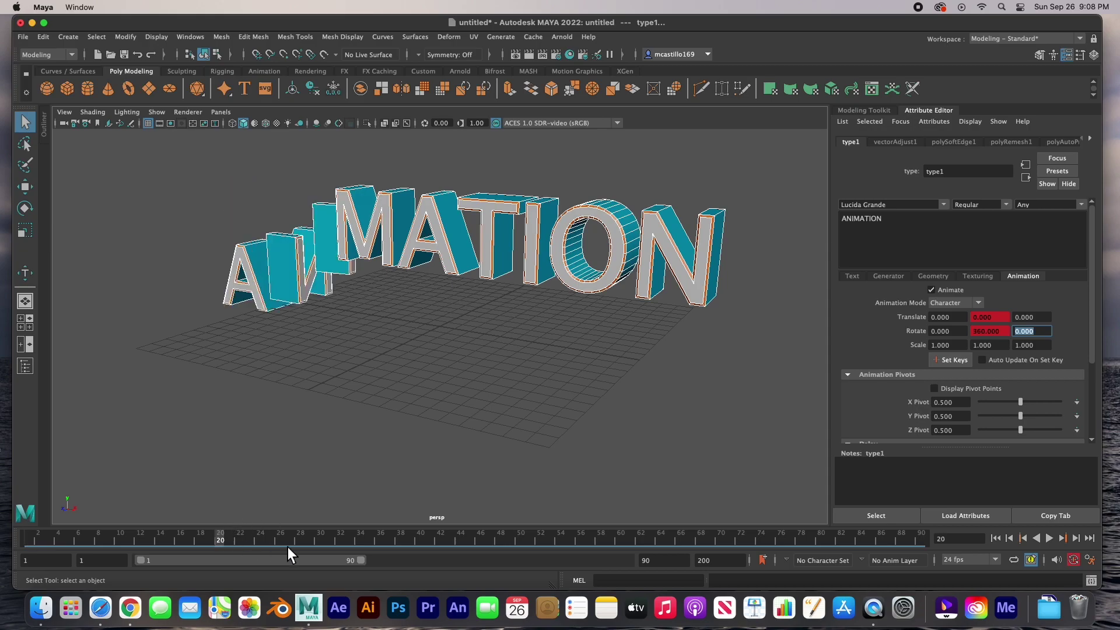
{"action": "left_click", "coordinate": [948, 345]}
{"action": "right_click", "coordinate": [949, 344]}
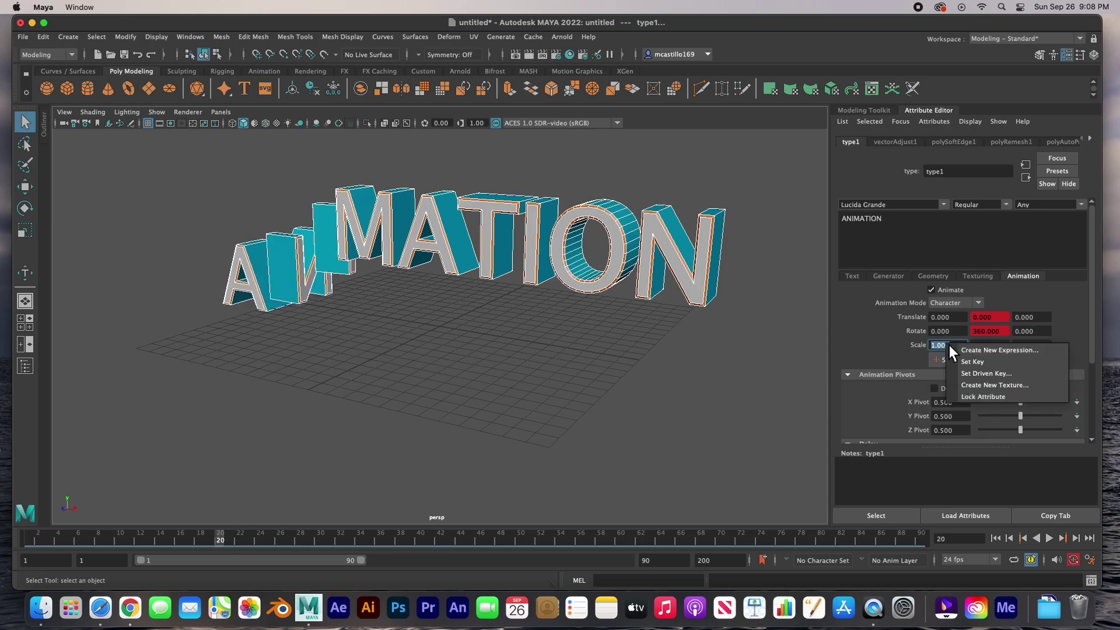
{"action": "left_click", "coordinate": [995, 359]}
{"action": "left_click", "coordinate": [992, 345]}
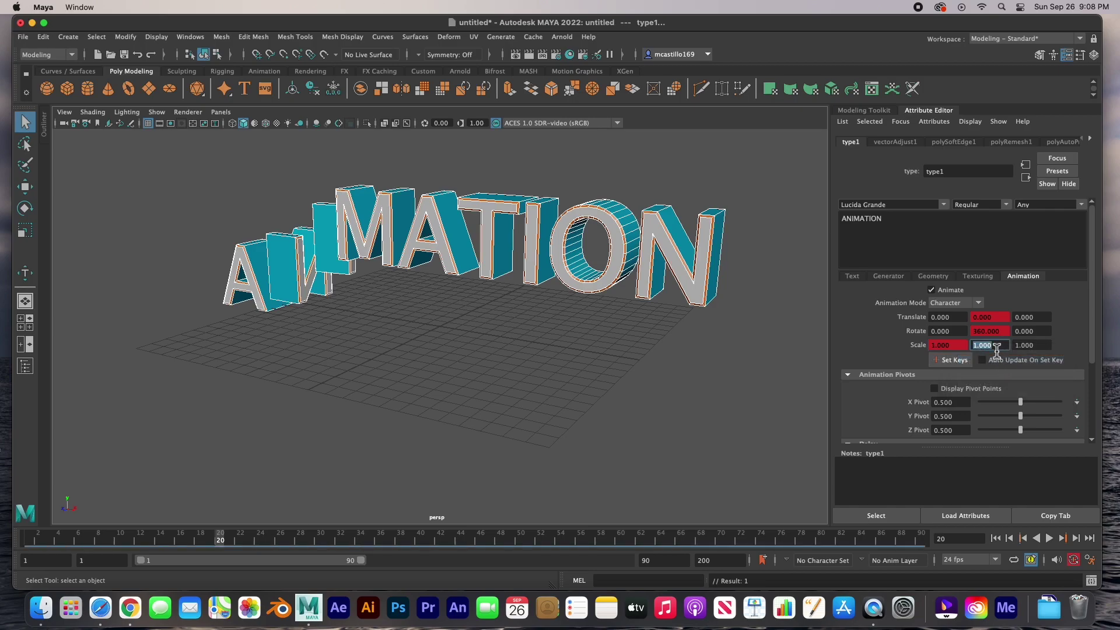
{"action": "right_click", "coordinate": [995, 347]}
{"action": "left_click", "coordinate": [1022, 367]}
{"action": "left_click", "coordinate": [1031, 345]}
{"action": "right_click", "coordinate": [1033, 346]}
{"action": "left_click", "coordinate": [1035, 366]}
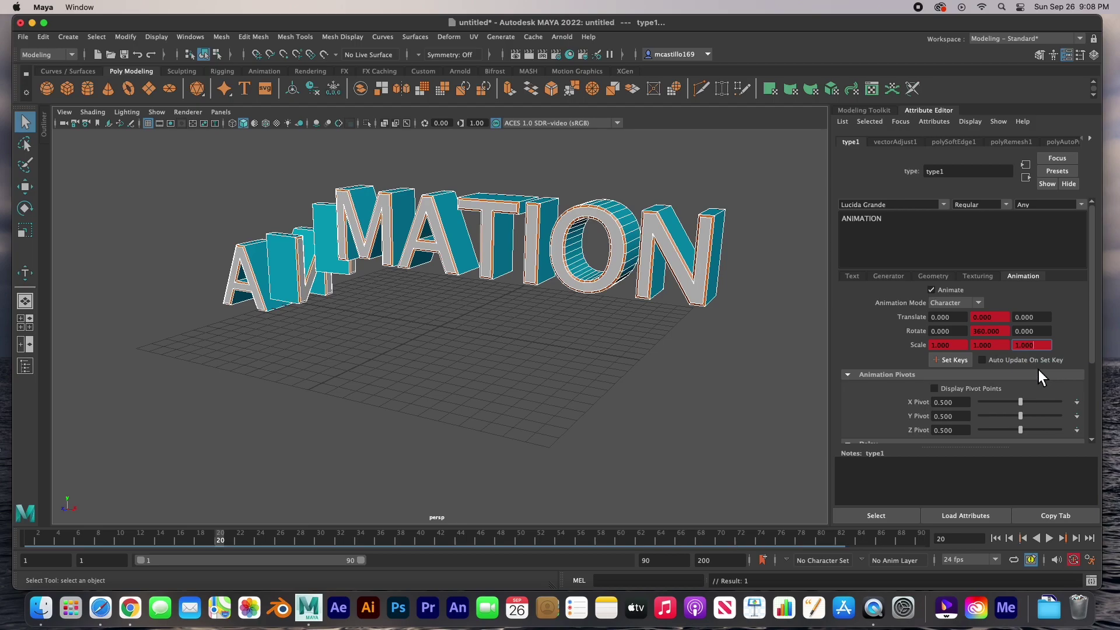
- At frame 1 set Scale X, Y and Z to 0.5
{"action": "left_click_drag", "start_coordinate": [227, 551], "coordinate": [33, 543]}
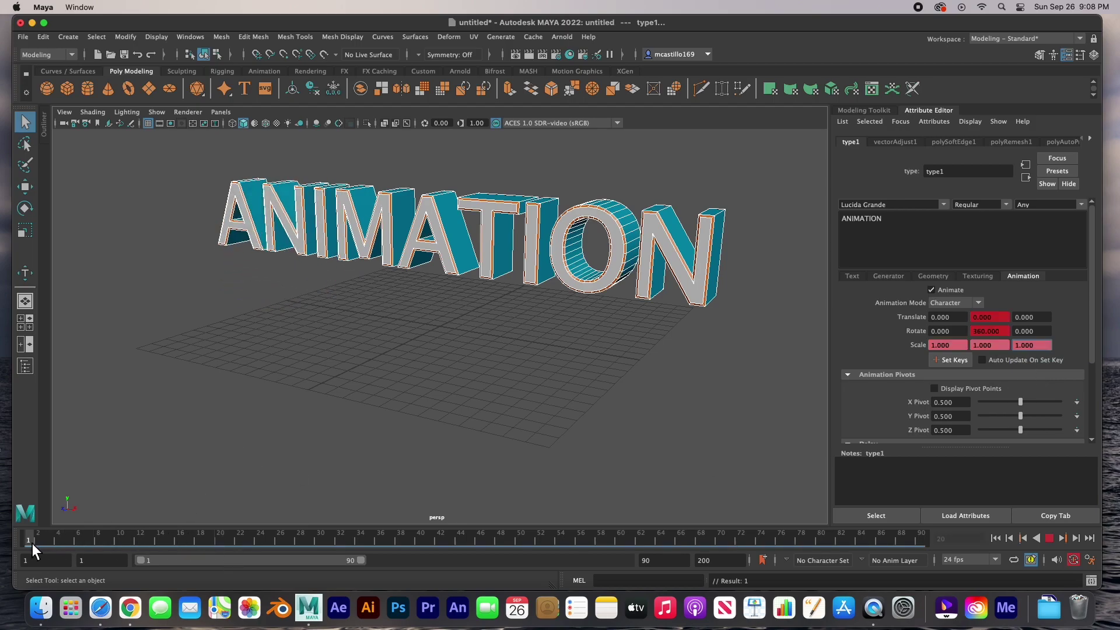
{"action": "double_click", "coordinate": [963, 344]}
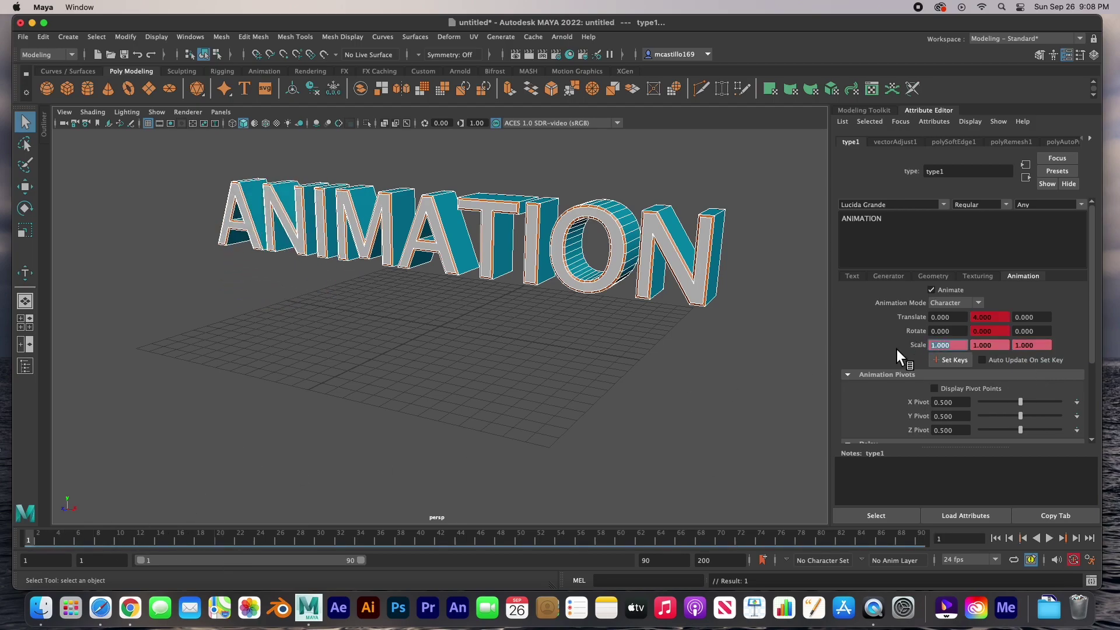
{"action": "type", "text": "0.5"}
{"action": "key", "text": "Return"}
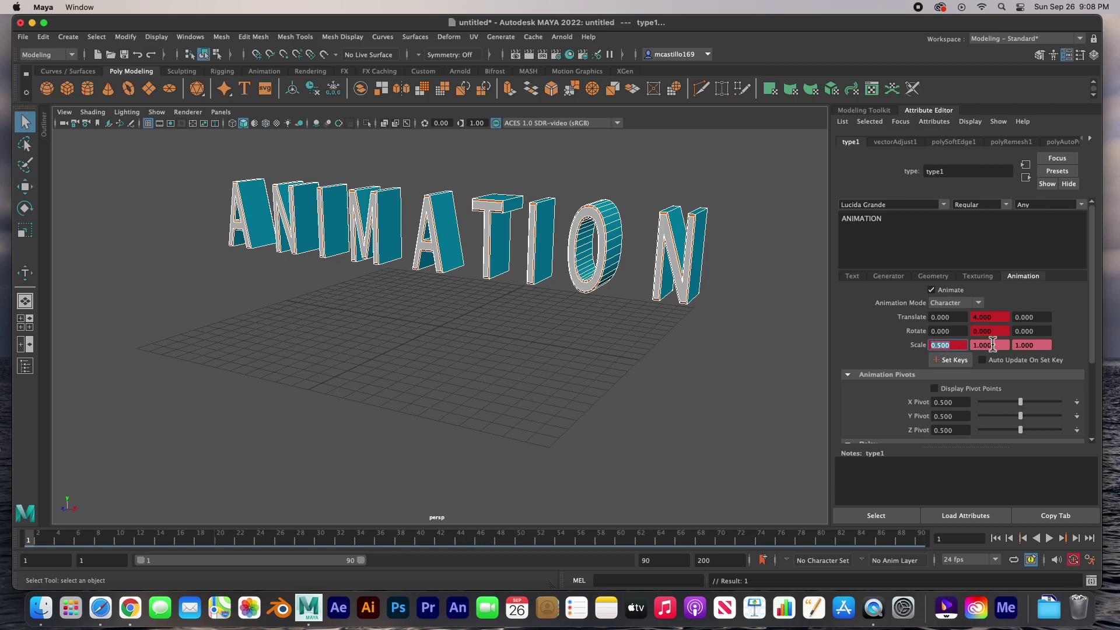
{"action": "double_click", "coordinate": [996, 345]}
{"action": "type", "text": ".5"}
{"action": "key", "text": "Return"}
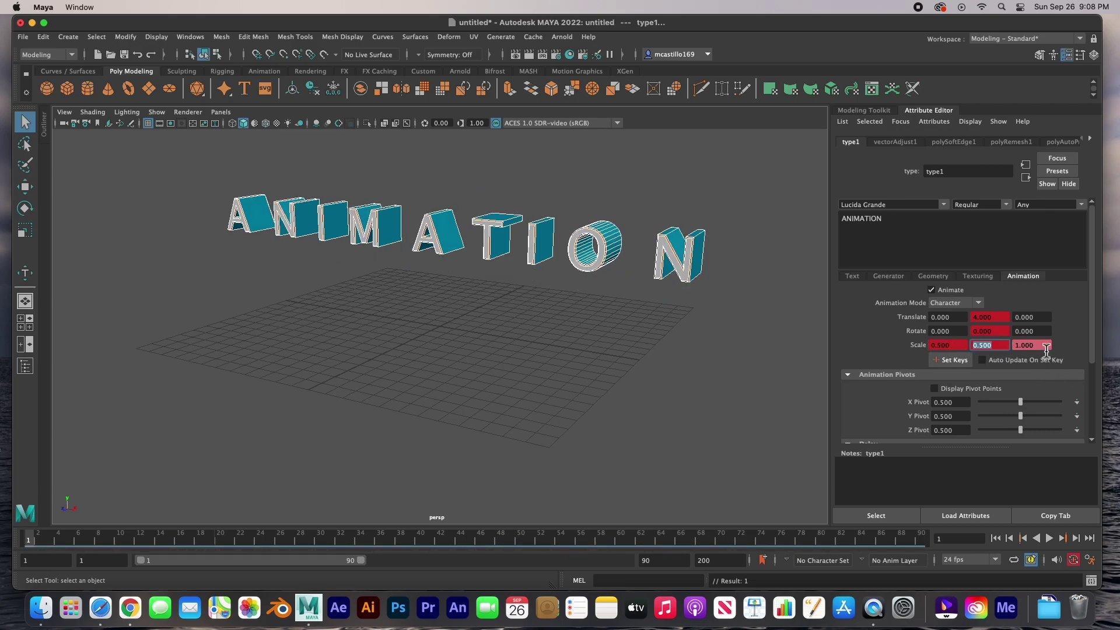
{"action": "key", "text": "Tab"}
{"action": "type", "text": ".5"}
{"action": "key", "text": "Return"}
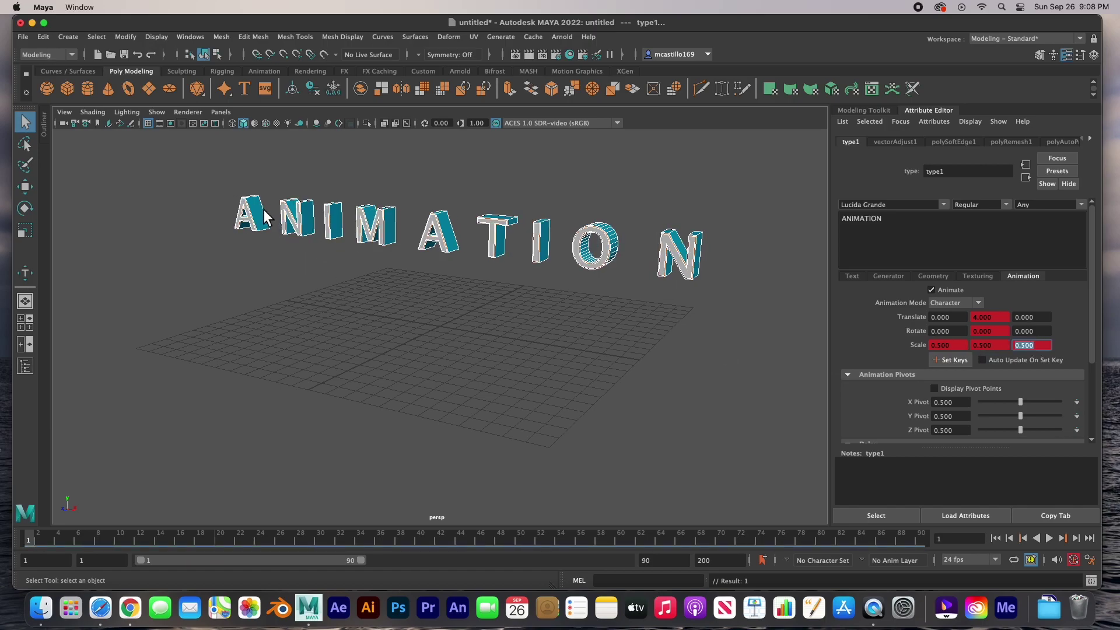
- Preview the growth, then replace the ANIMATION wording with ILLUSTRATION
{"action": "left_click", "coordinate": [1049, 538]}
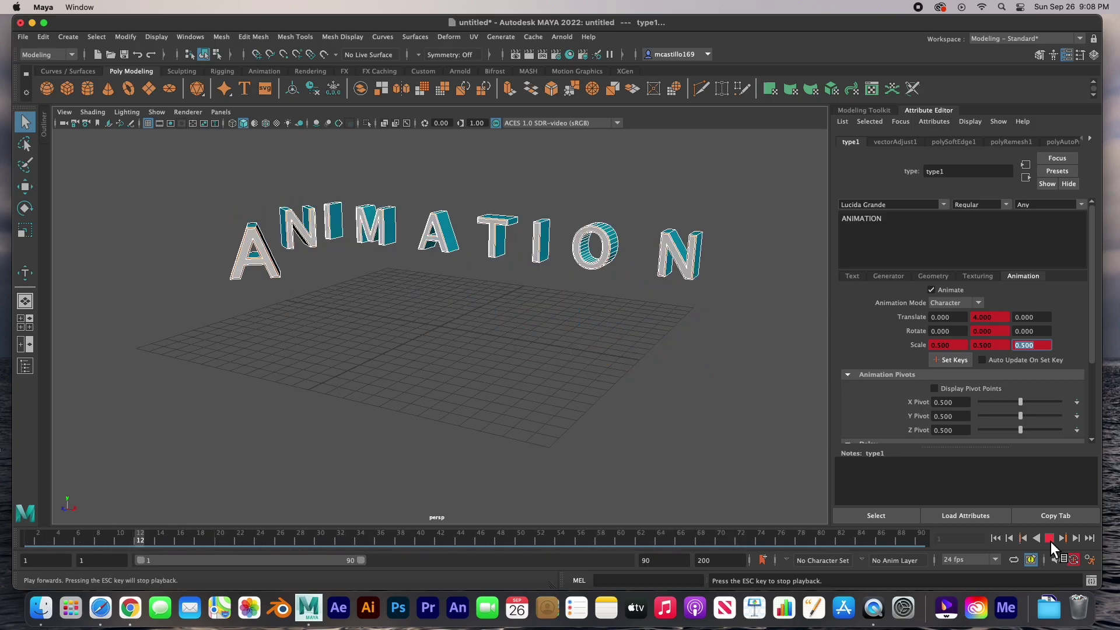
{"action": "left_click", "coordinate": [1050, 539]}
{"action": "double_click", "coordinate": [895, 225]}
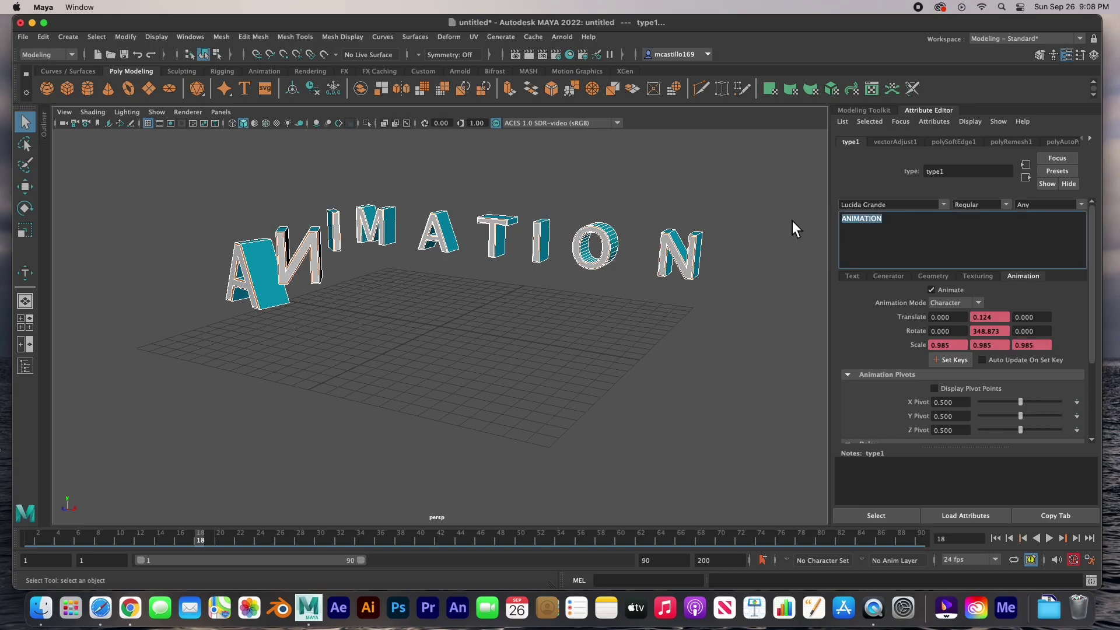
{"action": "type", "text": "ILLUST"}
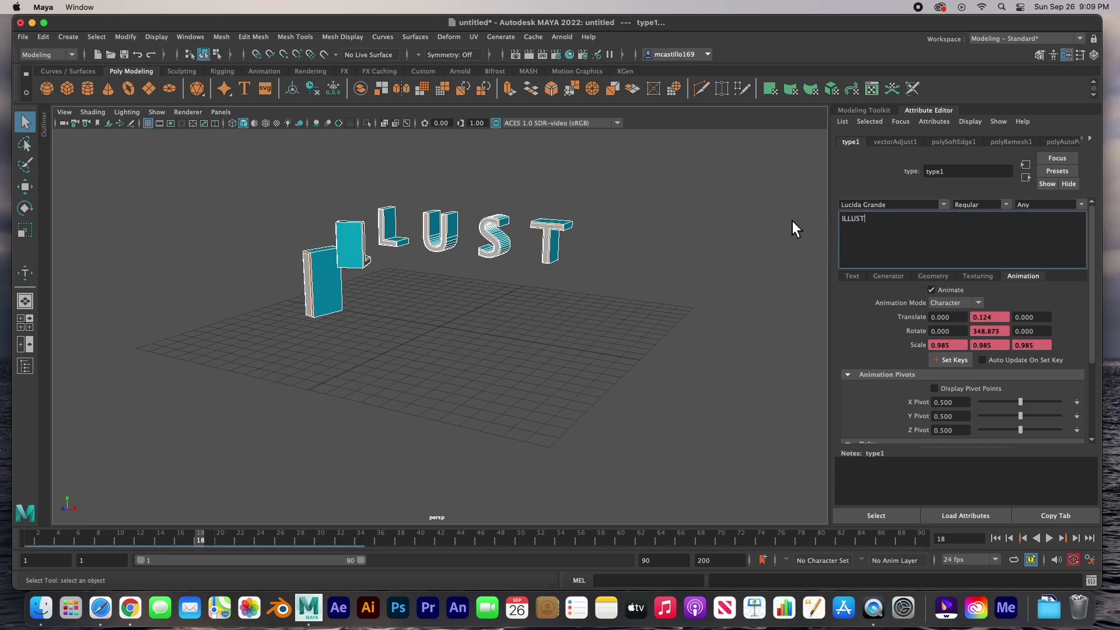
{"action": "type", "text": "RATION"}
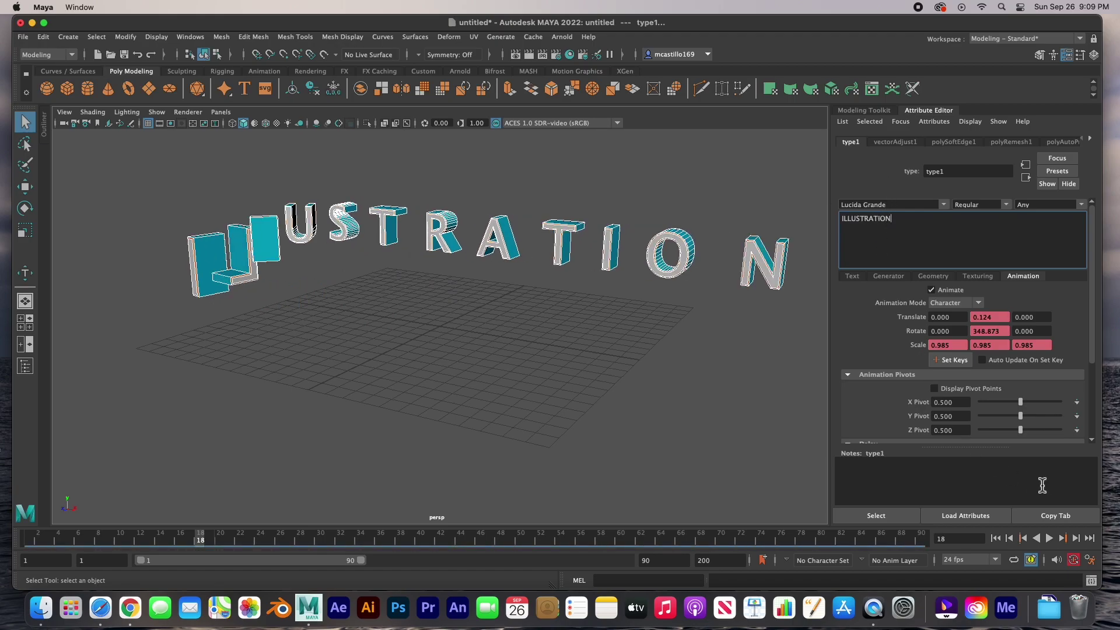
- Change the text to GRAPHIC DESIGN and frame it in view
{"action": "left_click", "coordinate": [995, 538]}
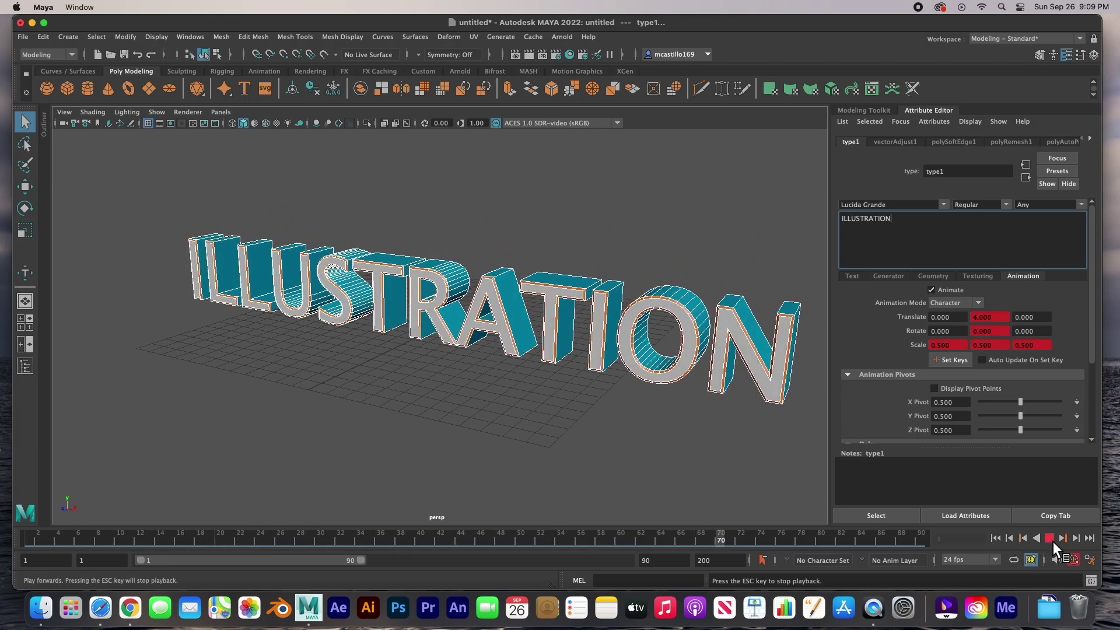
{"action": "left_click", "coordinate": [1052, 540]}
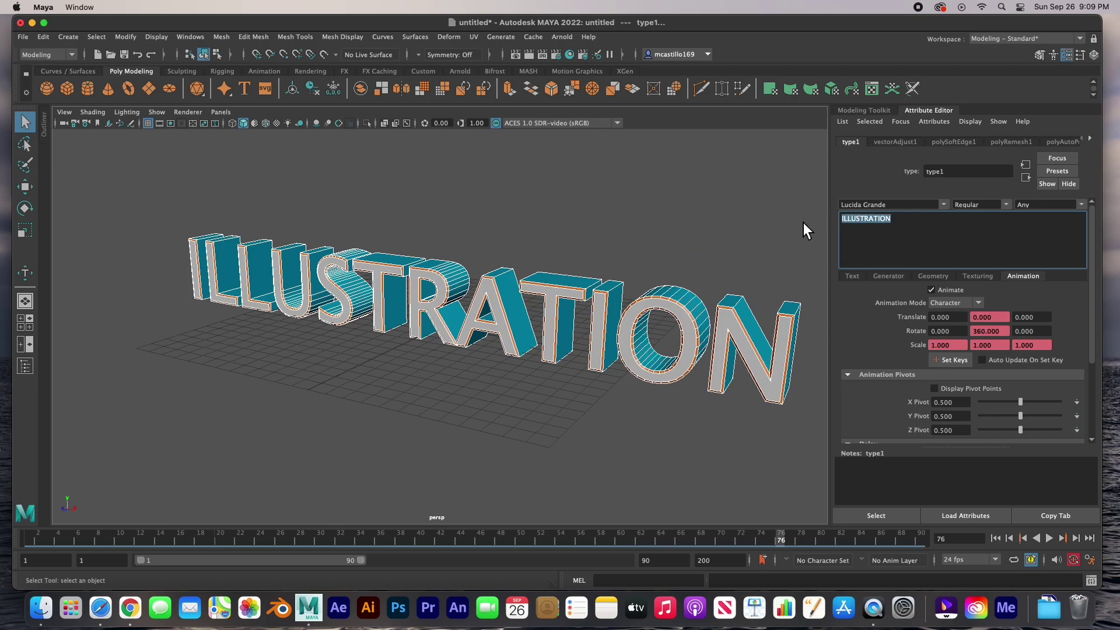
{"action": "type", "text": "GRAPH"}
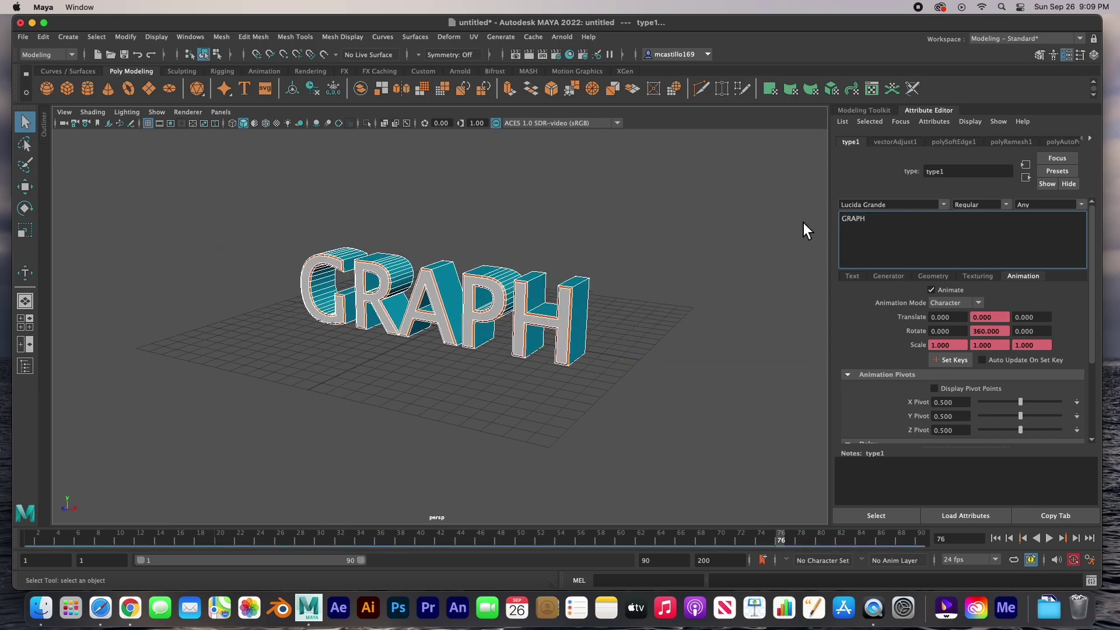
{"action": "type", "text": "IC DESI"}
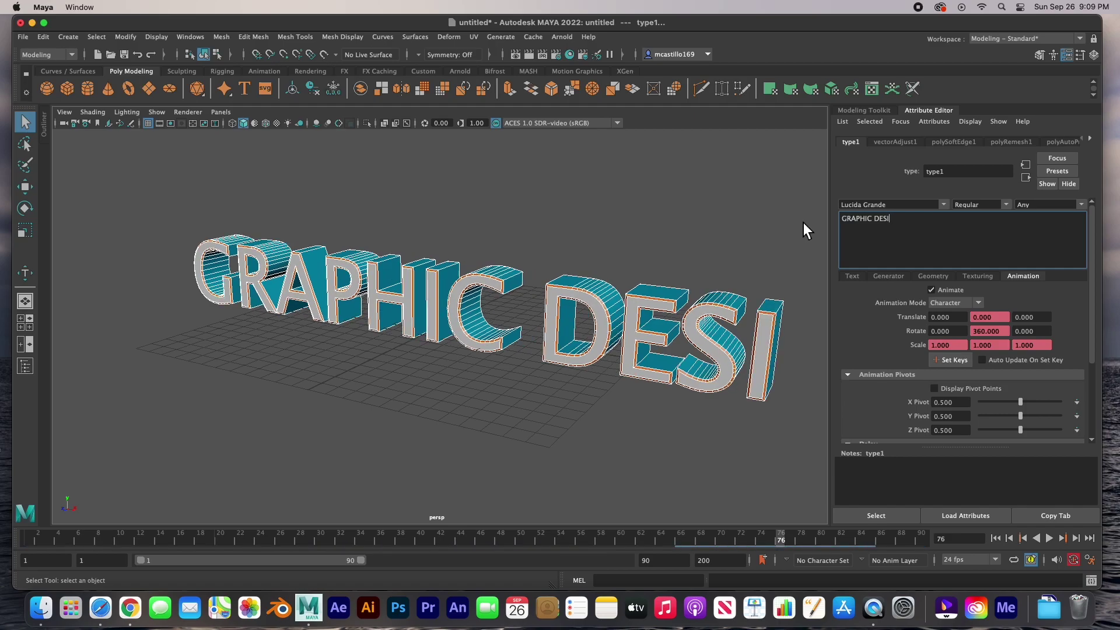
{"action": "type", "text": "GN"}
{"action": "key", "text": "Return"}
{"action": "key", "text": "f"}
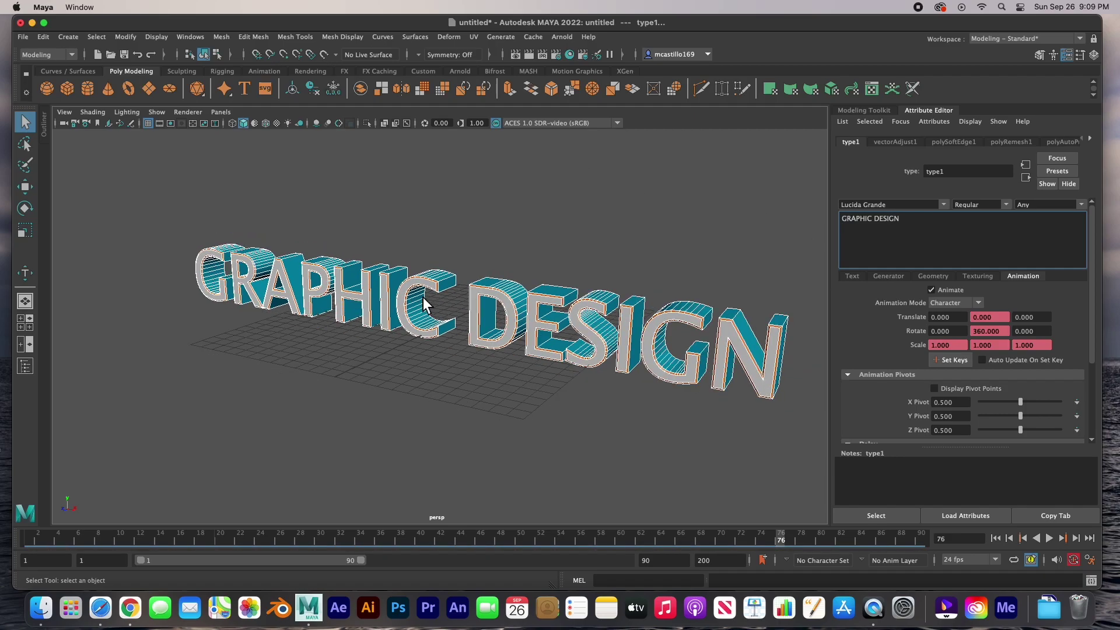
- Play the GRAPHIC DESIGN drop, spin and grow animation
{"action": "left_click", "coordinate": [1051, 539]}
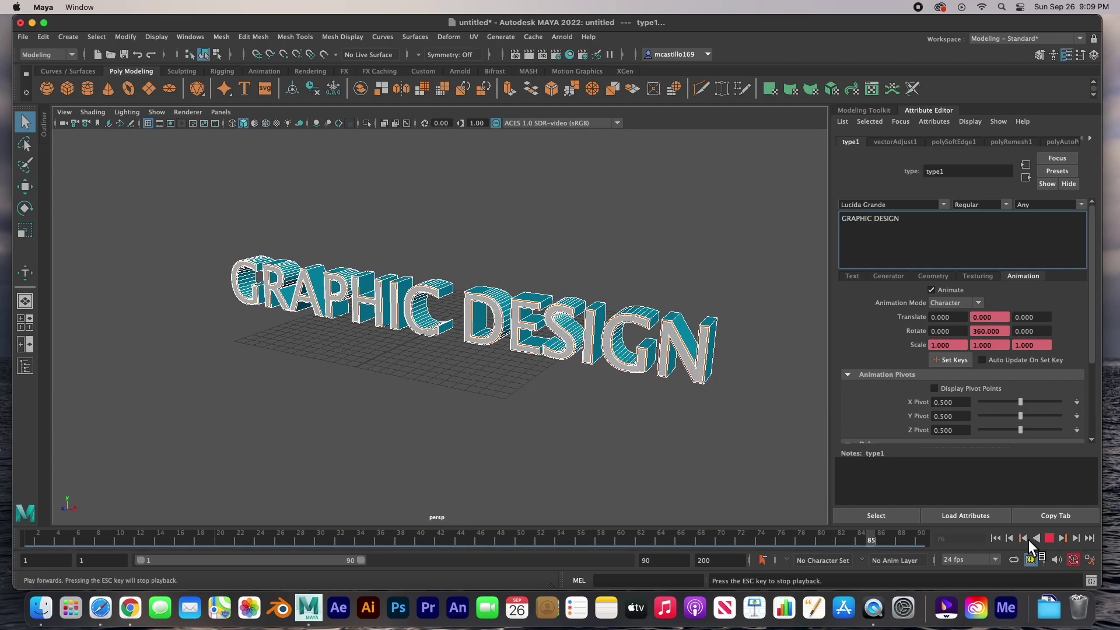